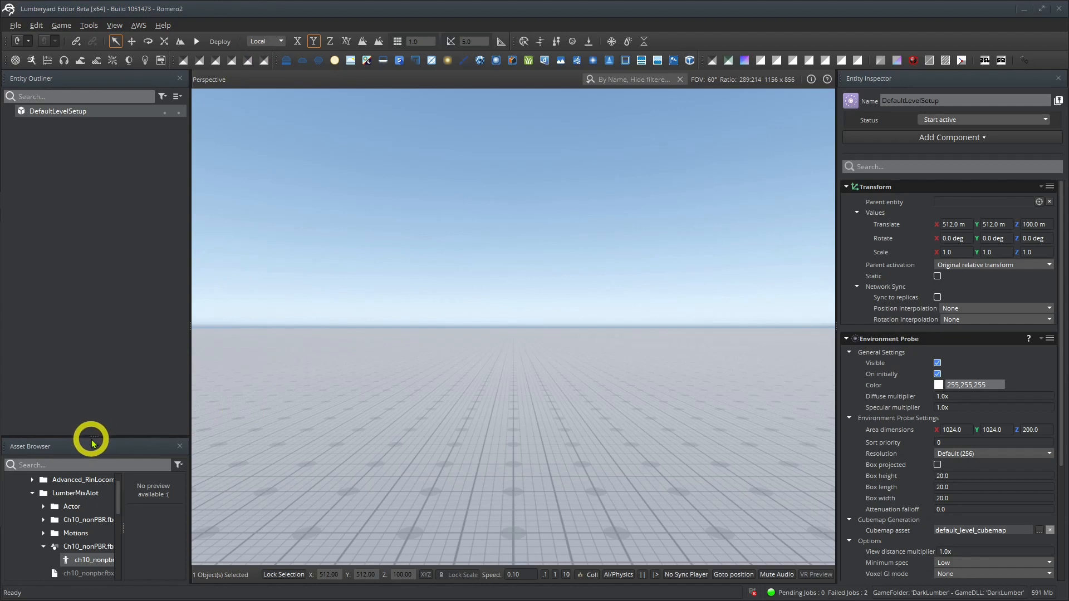
# Step: Enlarge the asset list and open the scene settings of Romero2.fbx from the LumberMixAlot2 Actor folder
pyautogui.moveTo(96, 436); pyautogui.dragTo(104, 317)
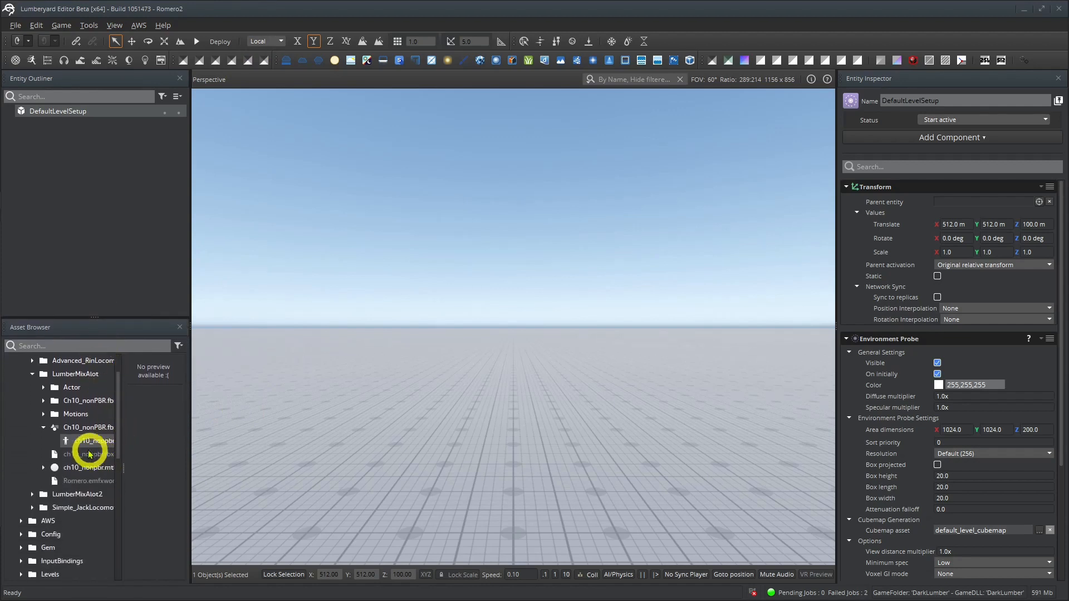
pyautogui.click(43, 428)
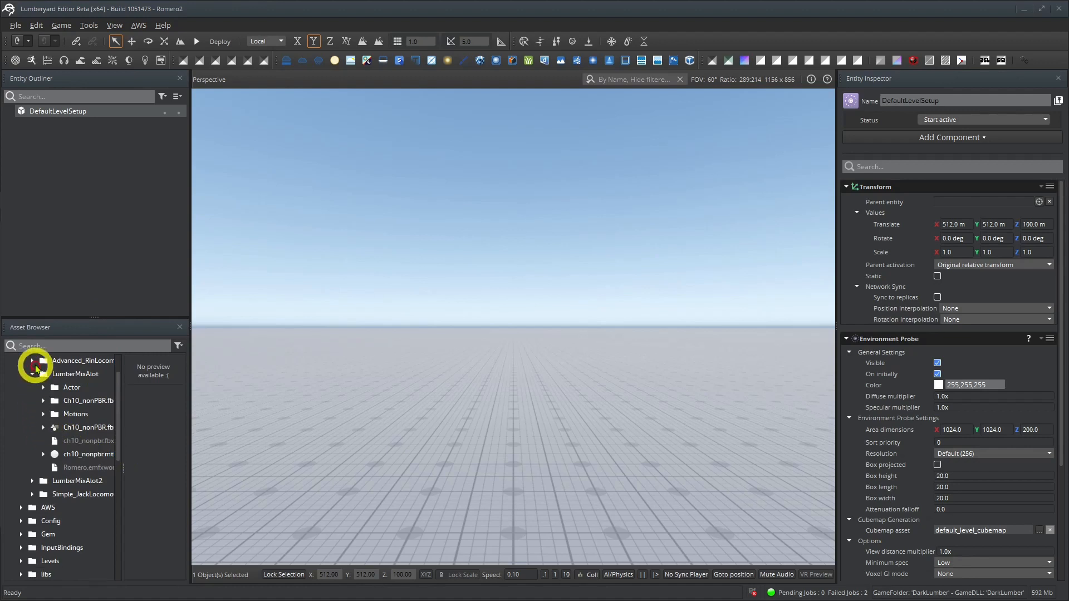
pyautogui.click(32, 375)
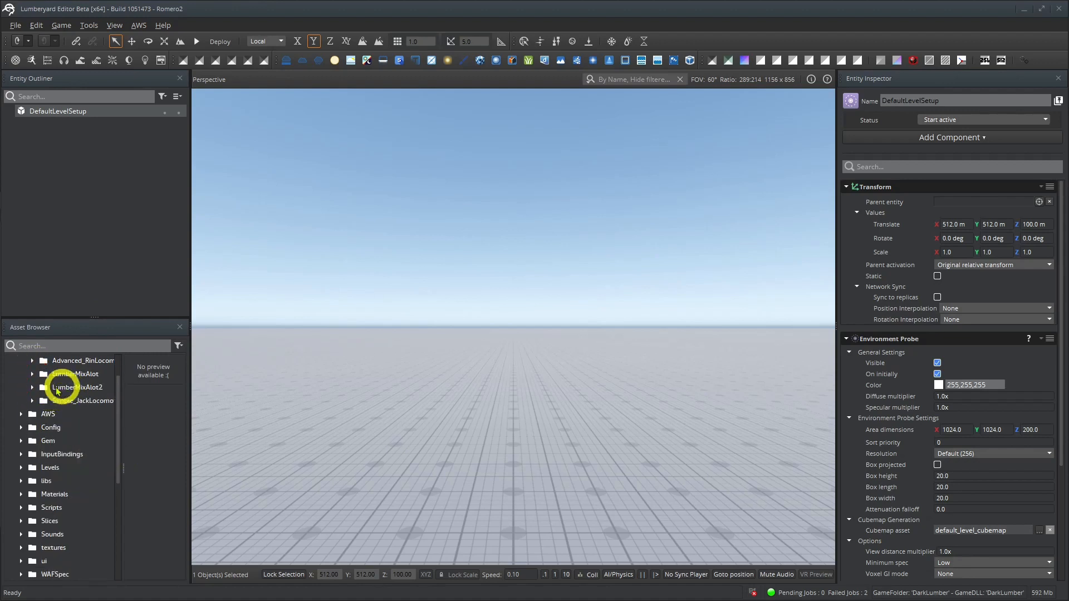
pyautogui.click(31, 388)
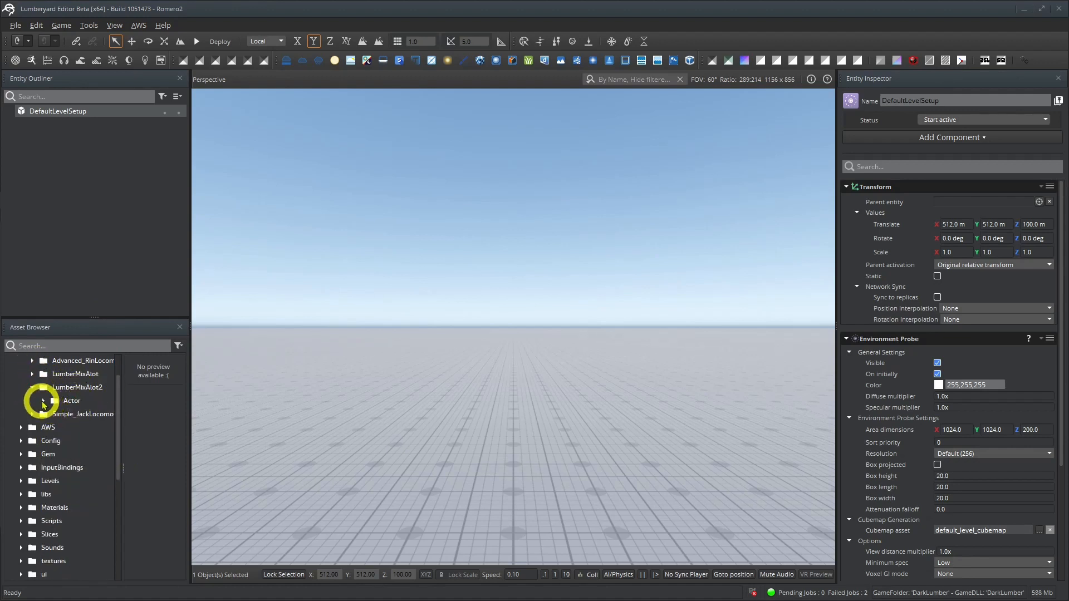
pyautogui.click(44, 401)
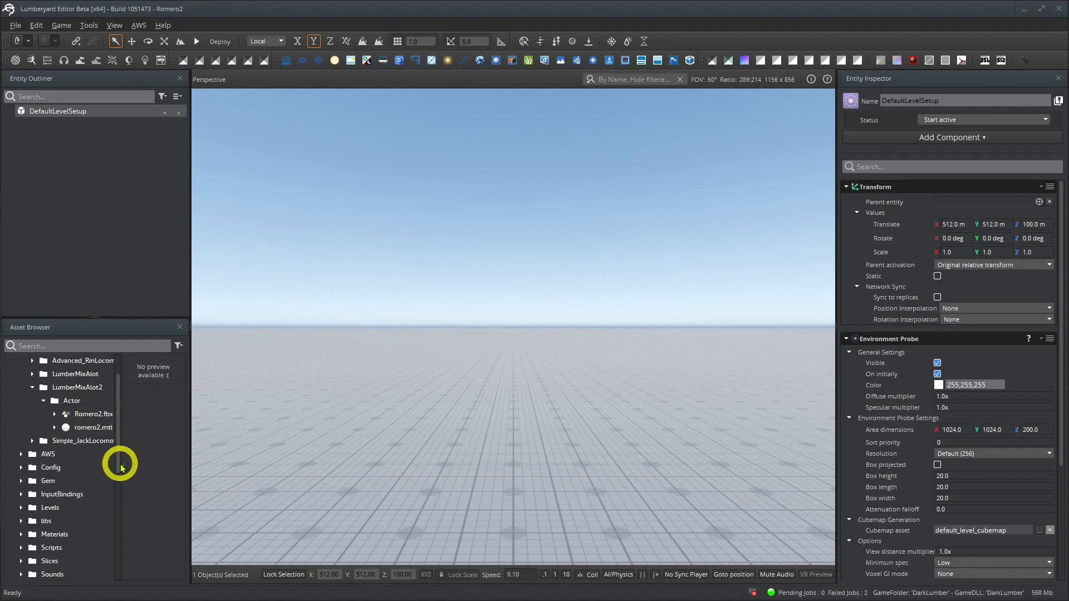
pyautogui.doubleClick(93, 414)
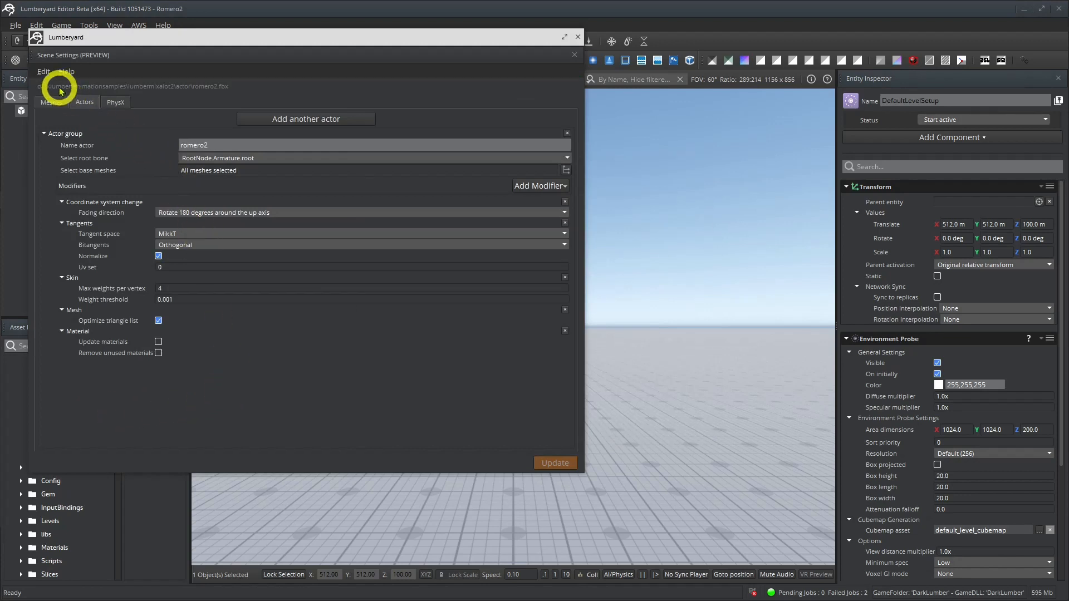
# Step: Delete the romero2 PhysX mesh group from the scene settings and return to the actor group settings
pyautogui.click(117, 102)
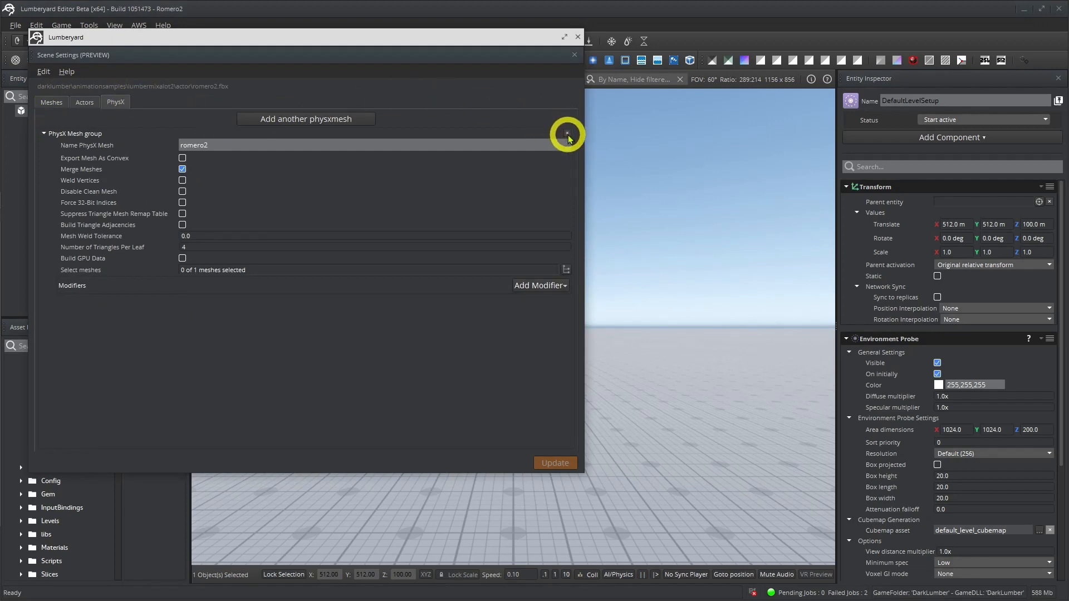
pyautogui.click(568, 134)
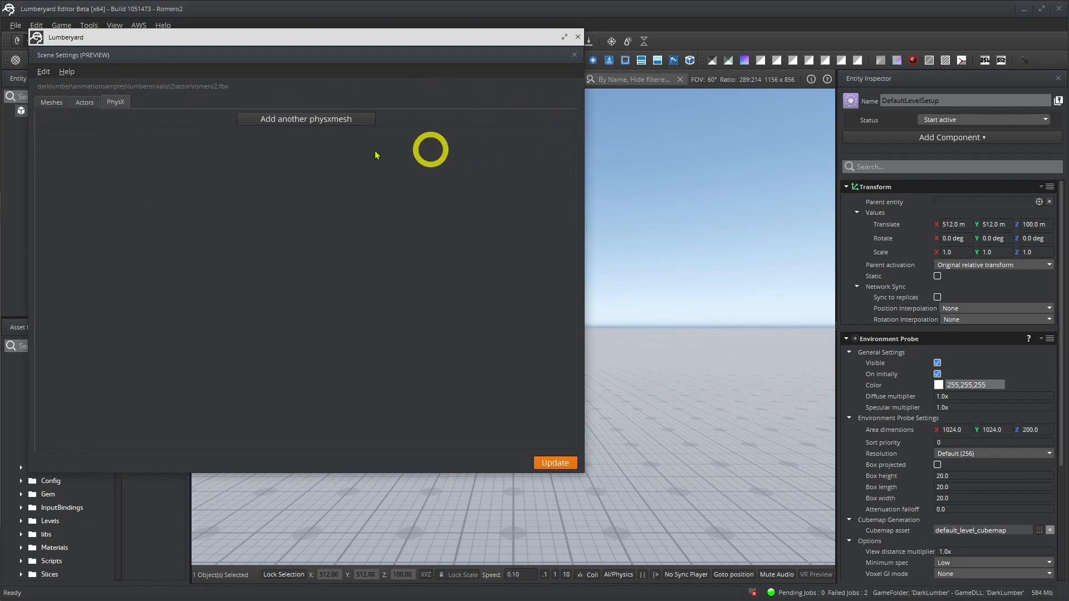
pyautogui.click(83, 104)
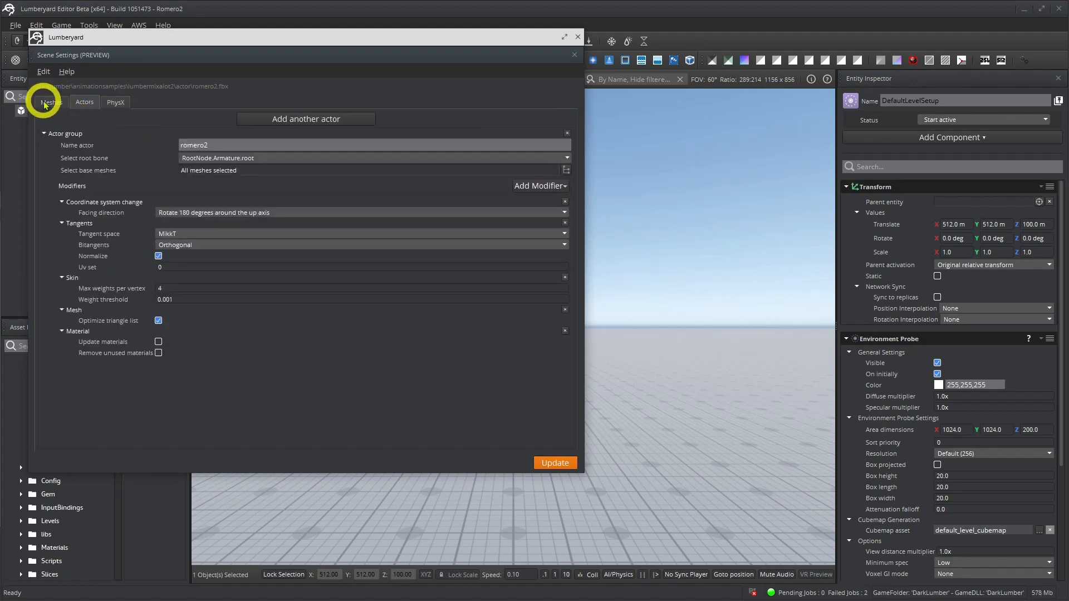
pyautogui.click(55, 106)
pyautogui.click(84, 102)
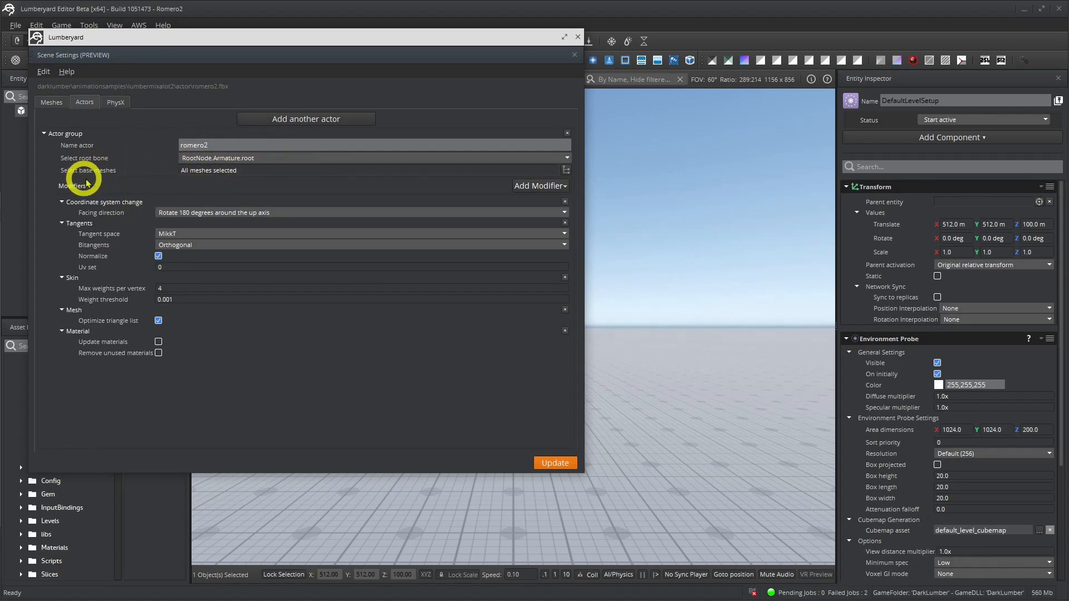
# Step: Review the node hierarchy of the actor's base mesh selection and accept it with the Ch10 mesh included
pyautogui.click(566, 170)
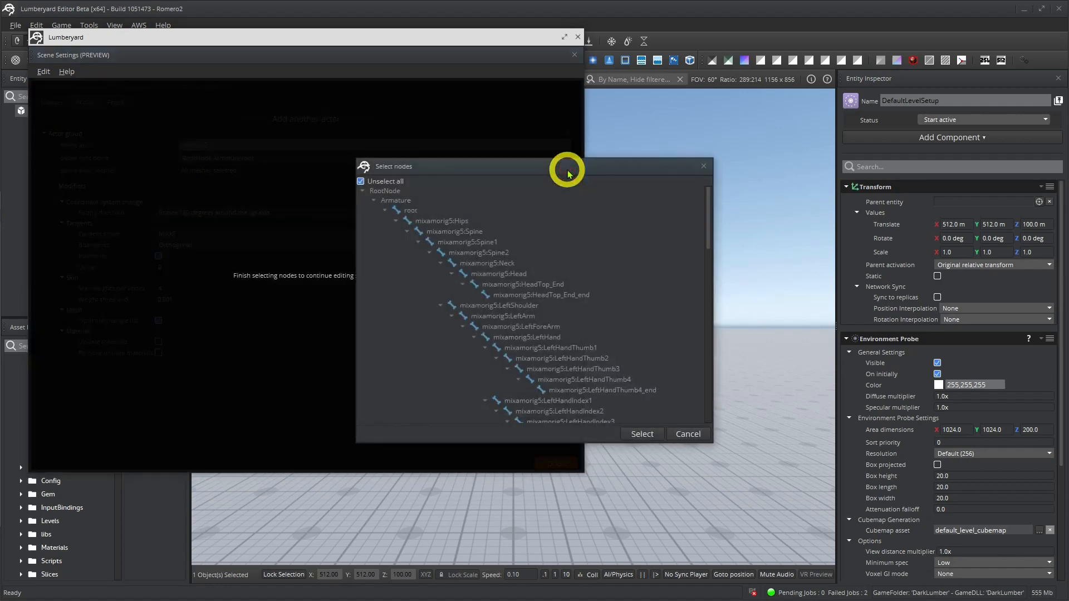
pyautogui.scroll(-13, 668, 312)
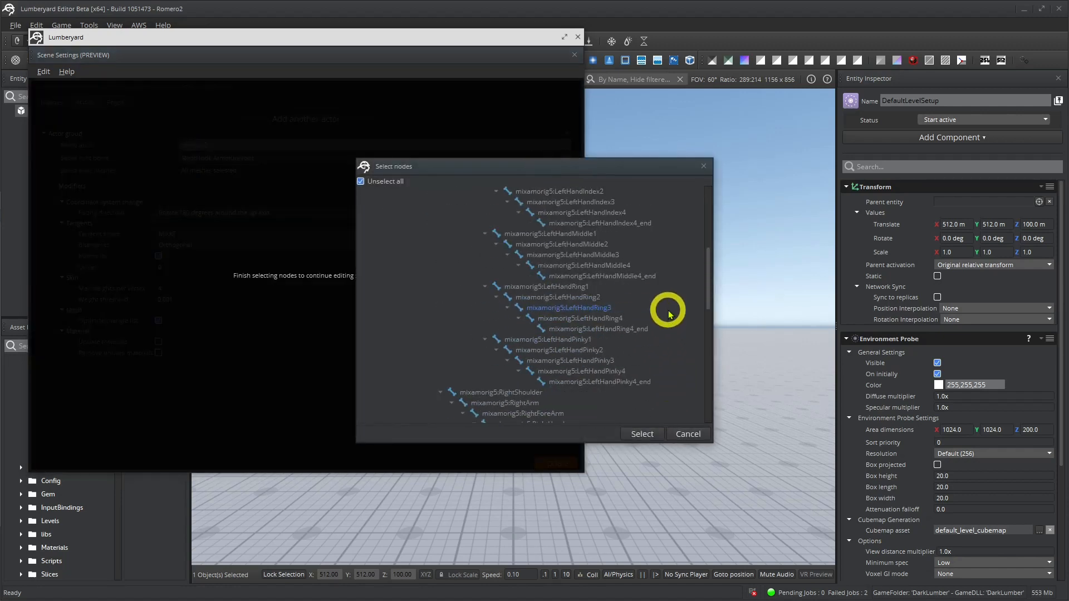
pyautogui.scroll(-7, 670, 328)
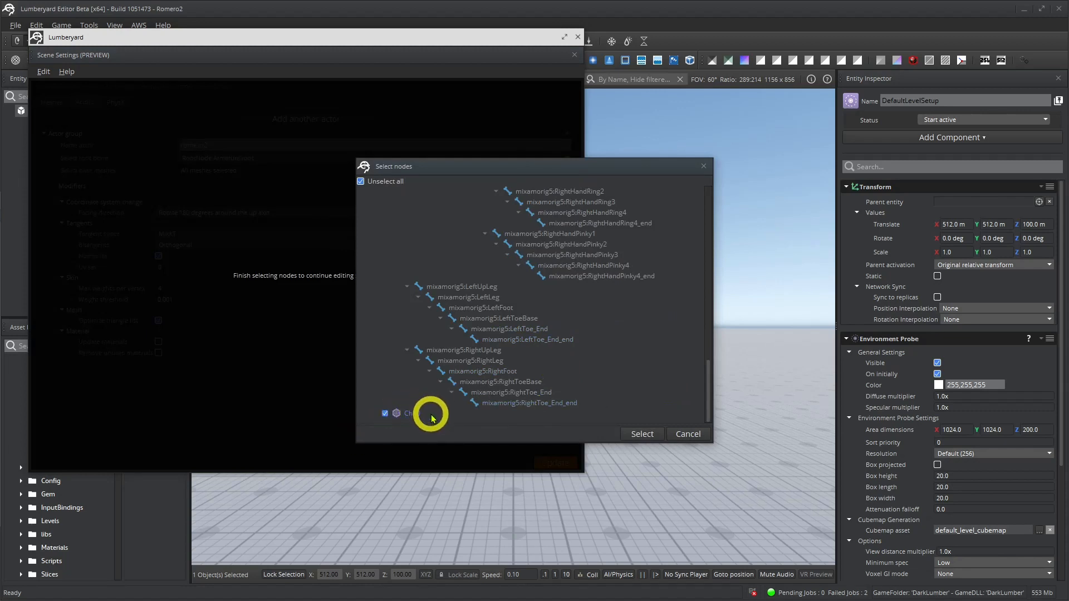
pyautogui.scroll(17, 564, 388)
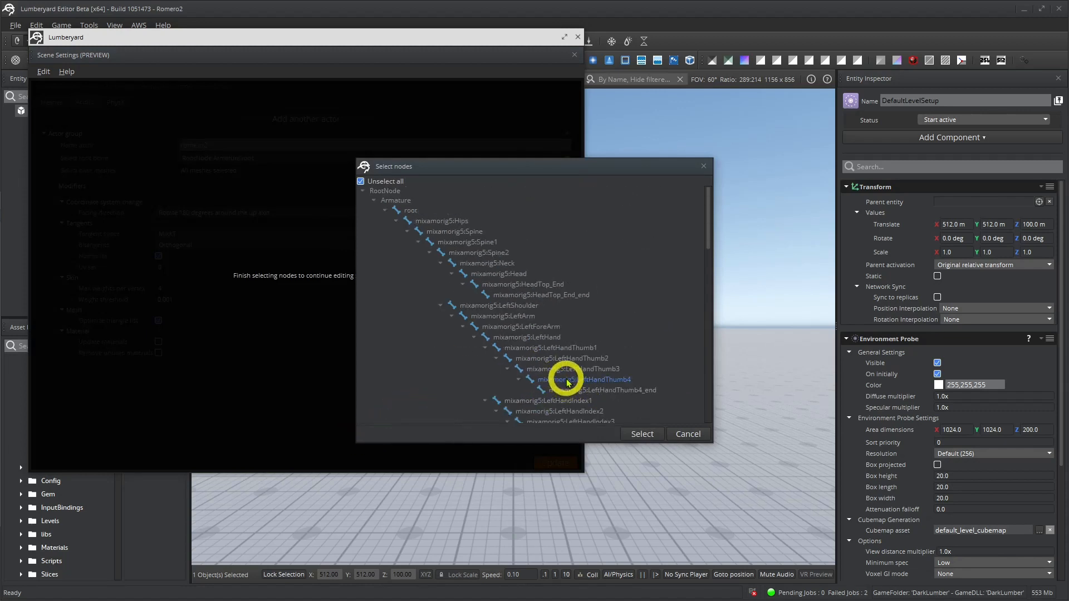
pyautogui.scroll(-17, 558, 371)
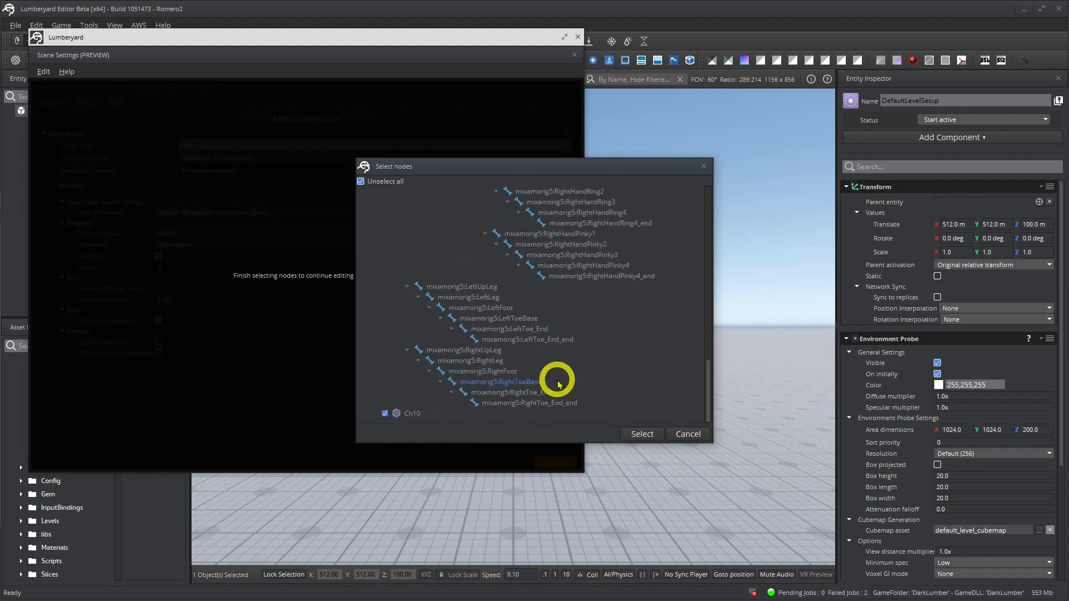
pyautogui.click(643, 434)
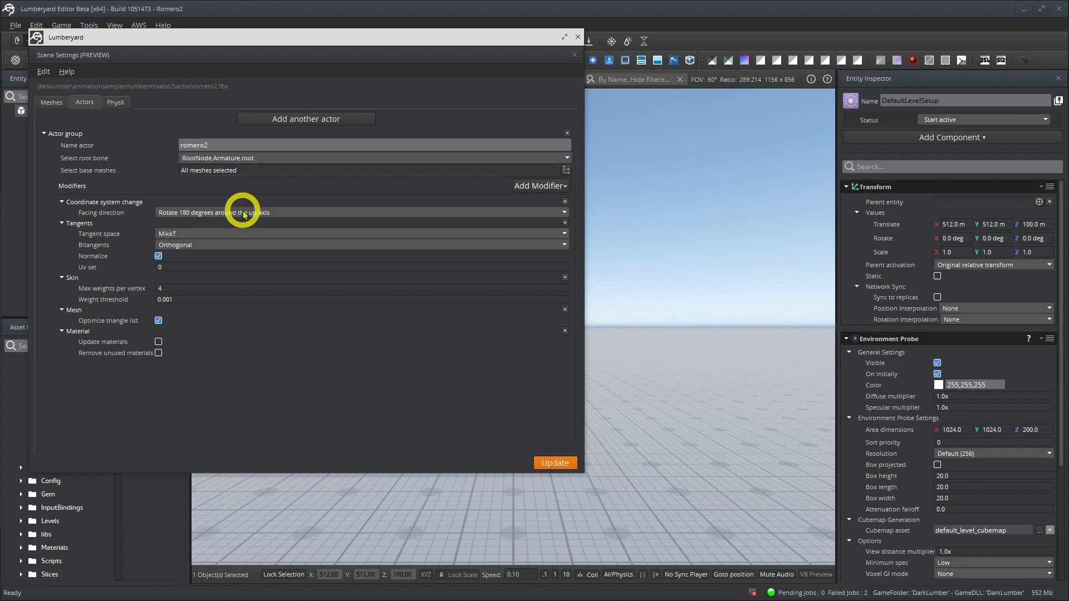
# Step: Update Romero2.fbx with the changed scene settings, close them and select the generated romero2 actor asset
pyautogui.moveTo(242, 217)
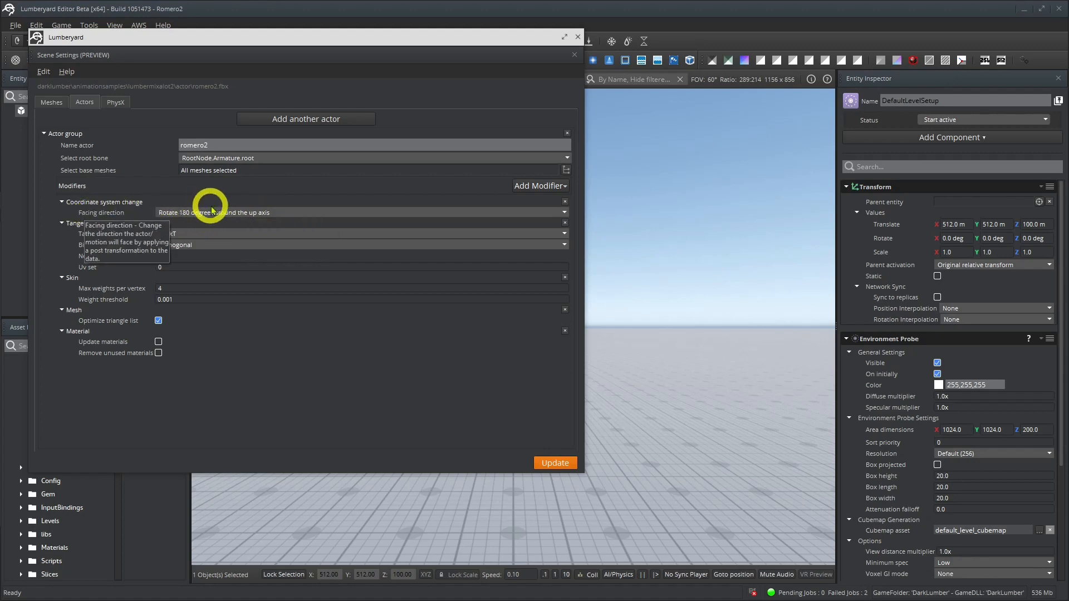
pyautogui.click(555, 463)
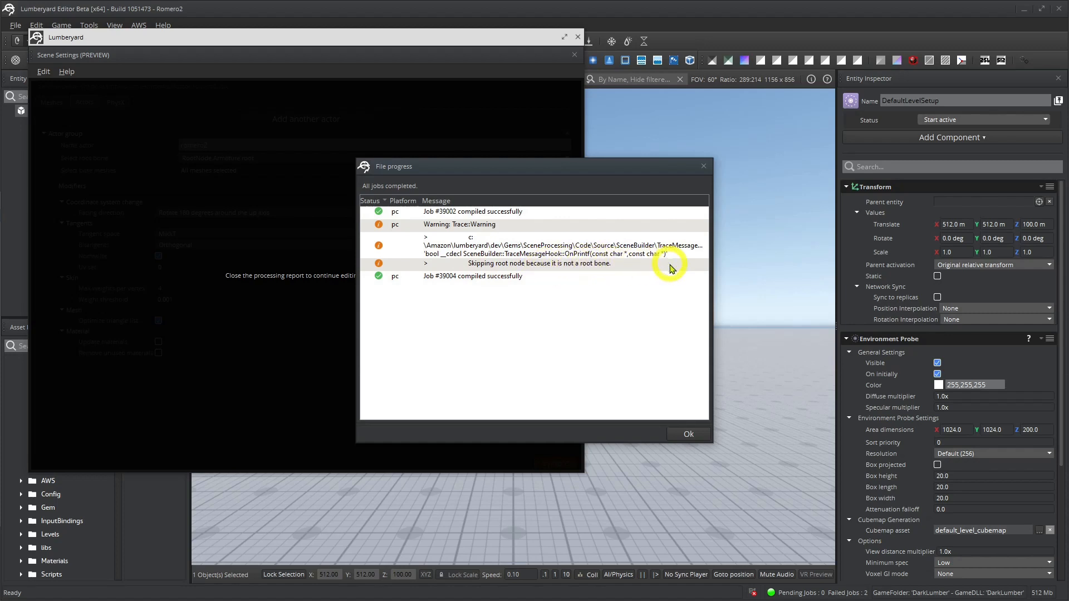
pyautogui.click(689, 435)
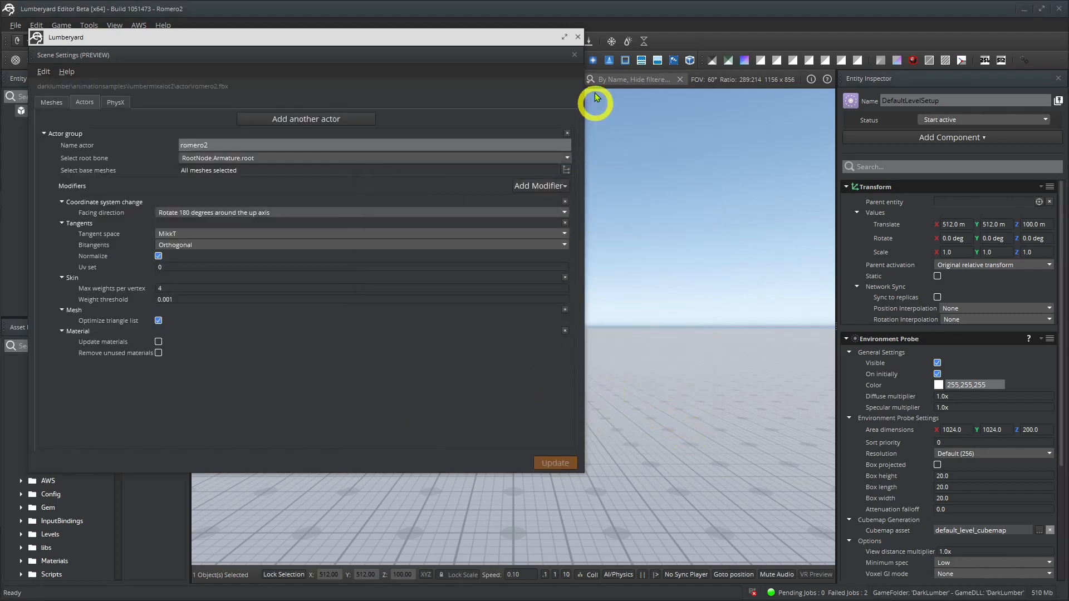
pyautogui.click(578, 36)
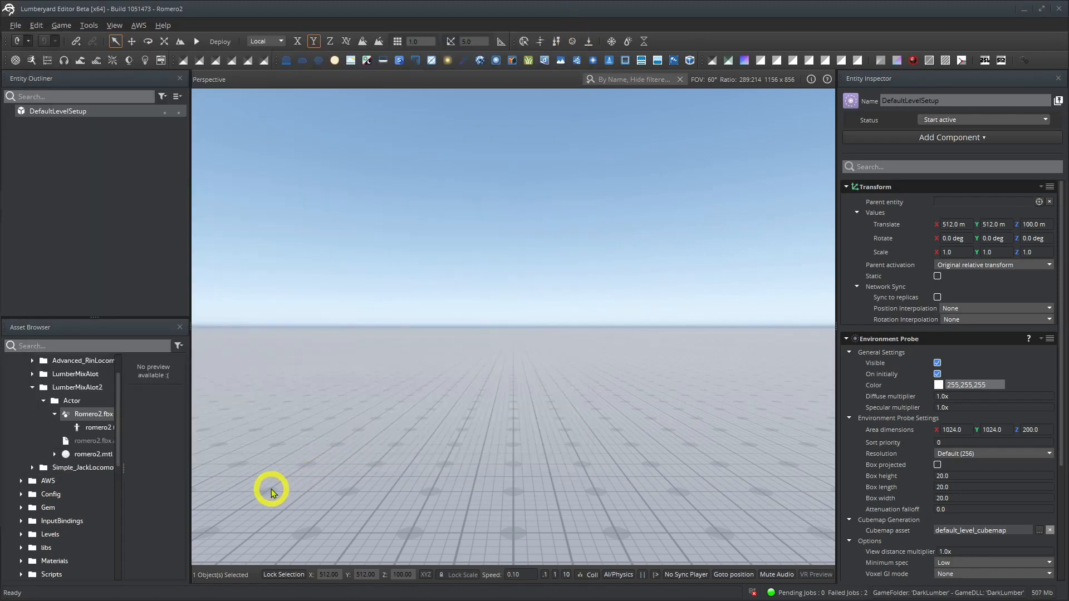
pyautogui.click(96, 429)
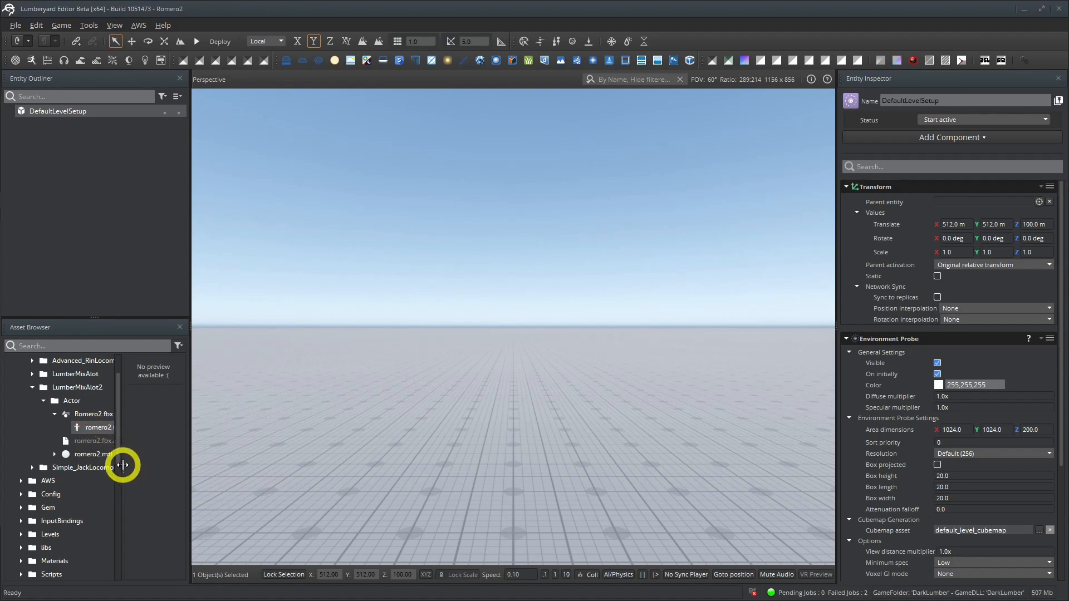
pyautogui.moveTo(123, 468); pyautogui.dragTo(135, 466)
# Step: Create a new entity in the level and name it Romero
pyautogui.click(106, 204)
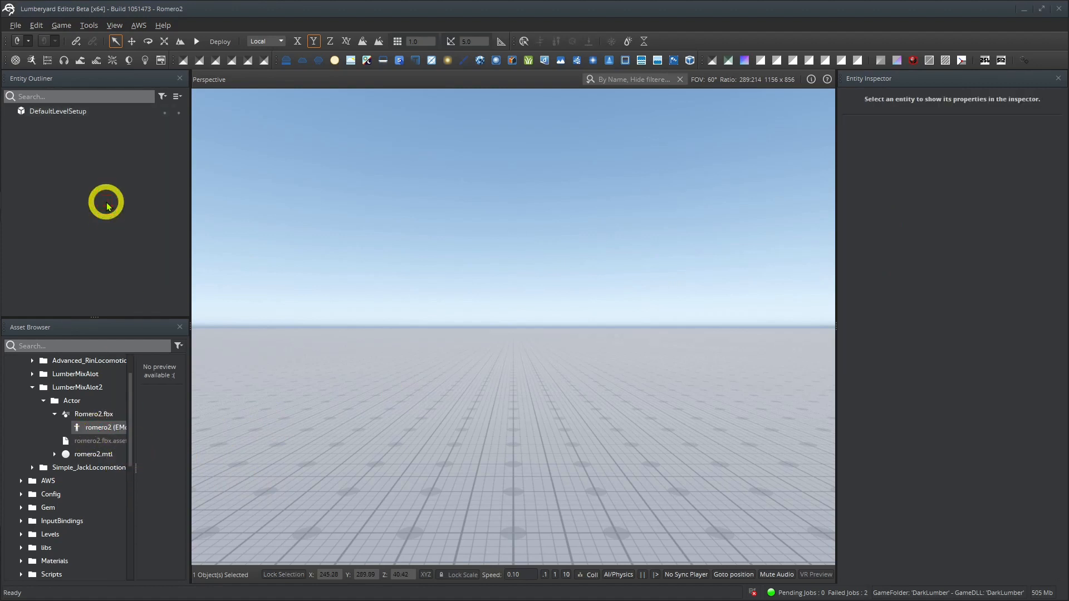
pyautogui.rightClick(76, 211)
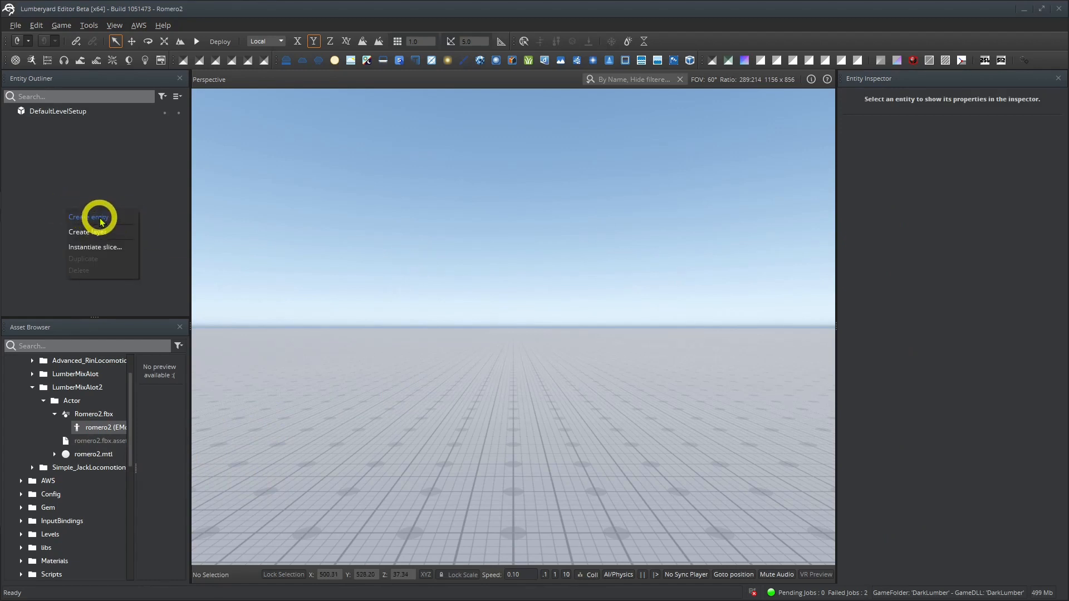
pyautogui.click(102, 221)
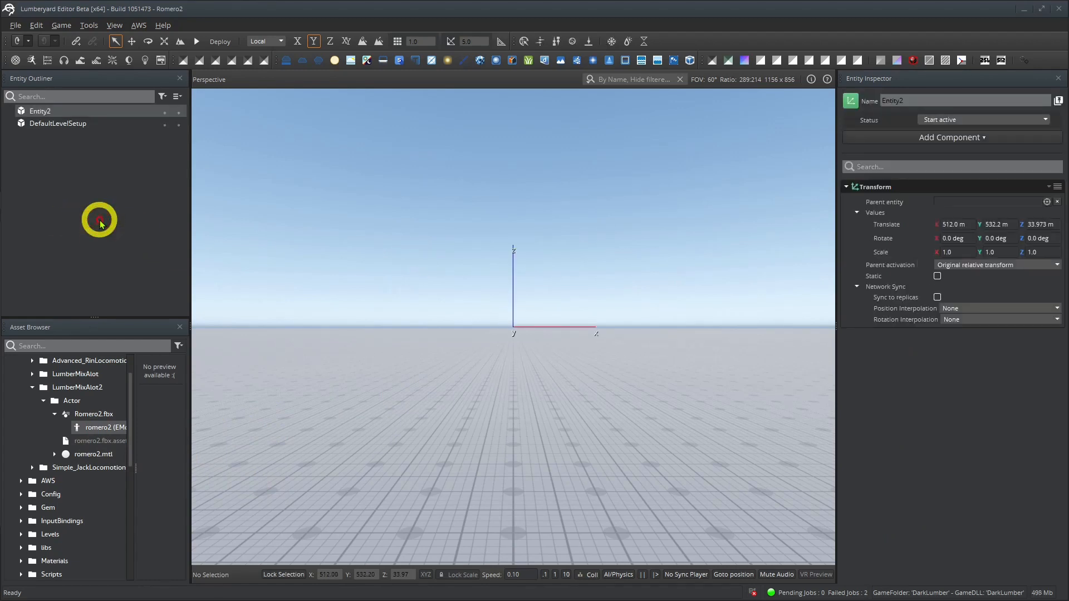
pyautogui.click(911, 102)
pyautogui.doubleClick(910, 101)
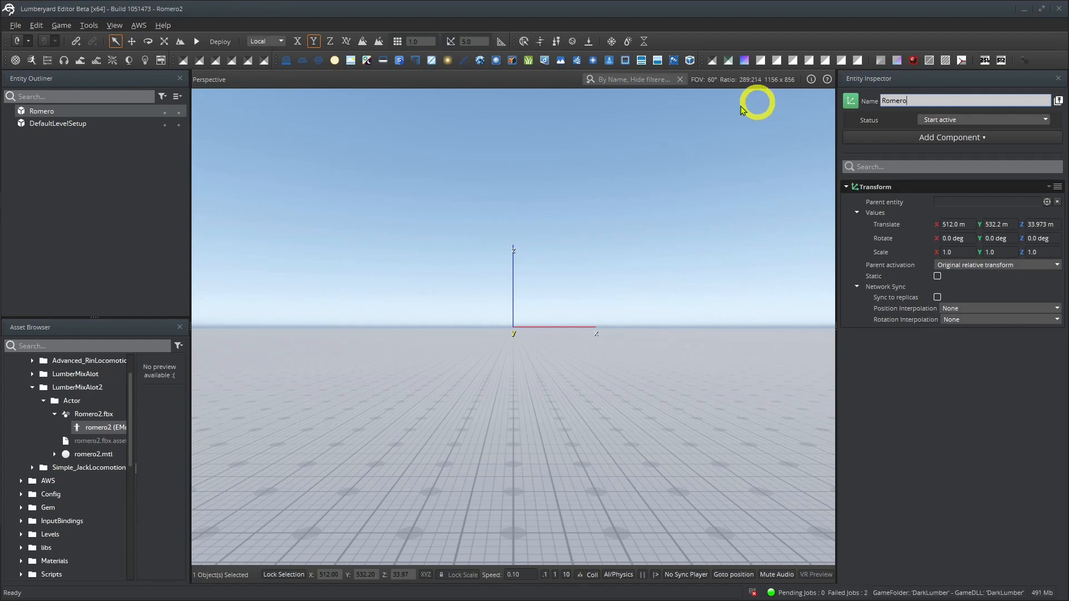
# Step: Add an Actor component to the Romero entity and assign Romero2.fbx from LumberMixAlot2/Actor as its actor asset
pyautogui.click(44, 109)
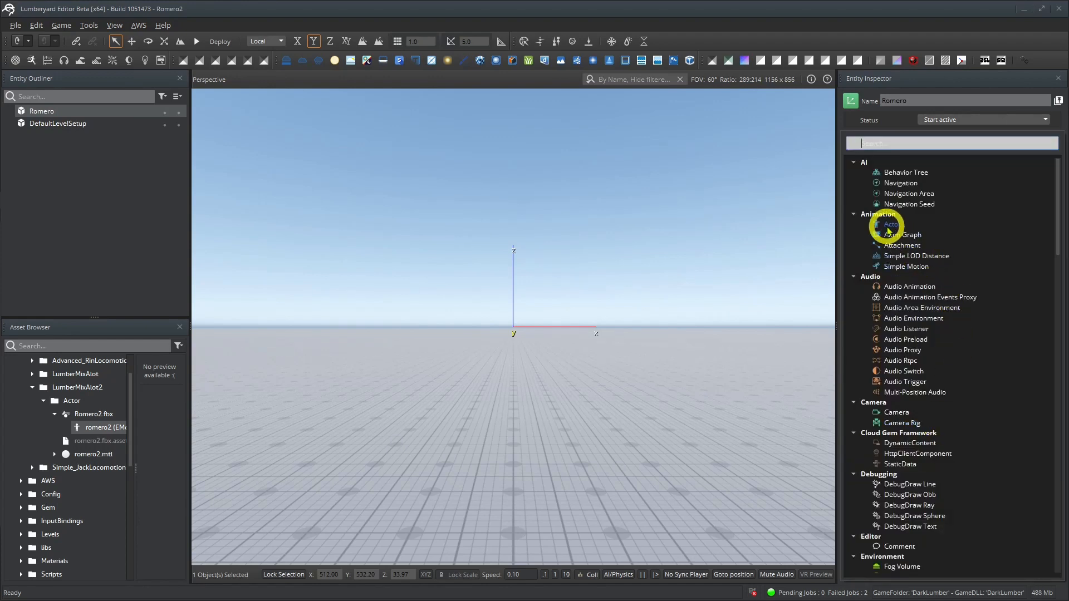
pyautogui.click(889, 228)
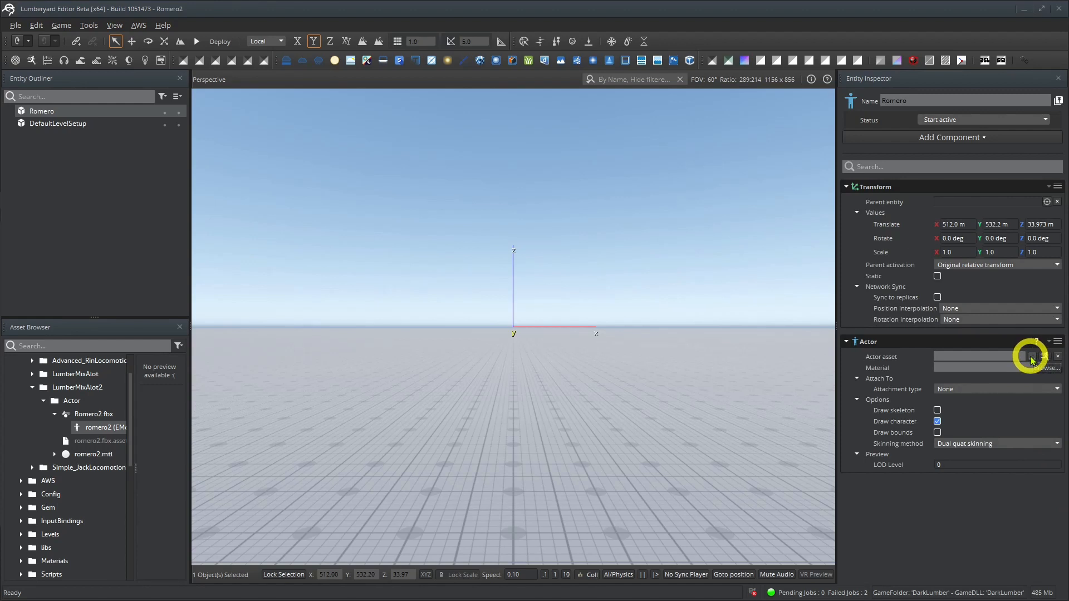
pyautogui.click(1031, 357)
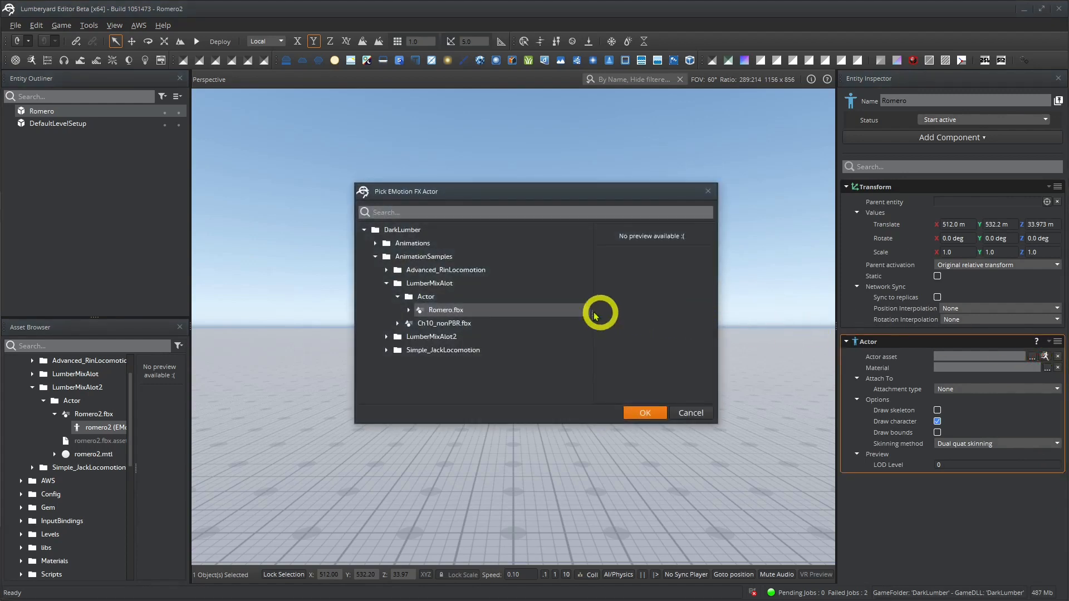
pyautogui.click(387, 282)
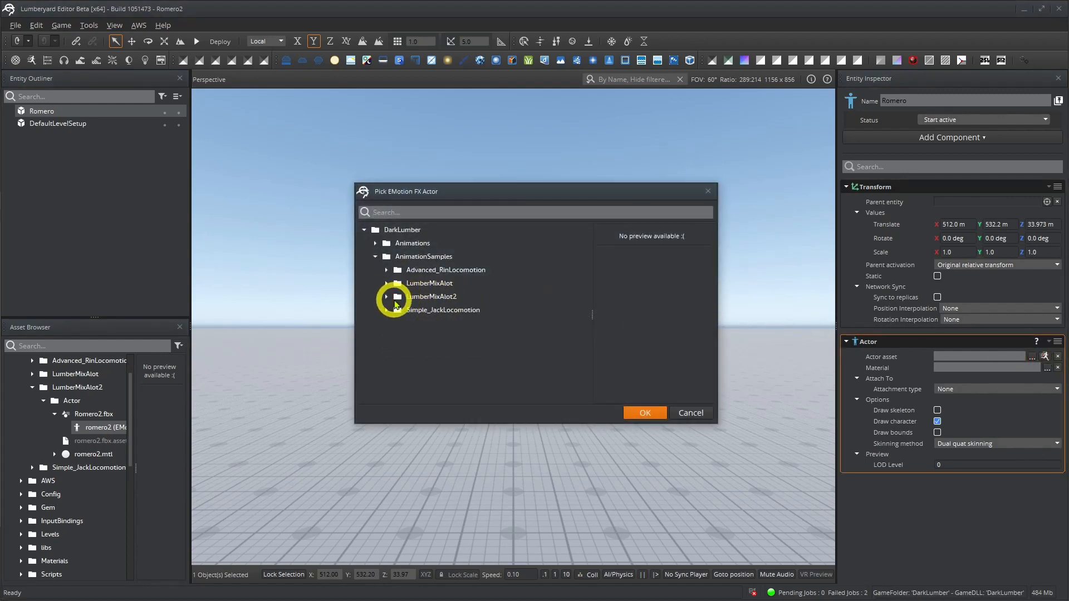
pyautogui.click(386, 296)
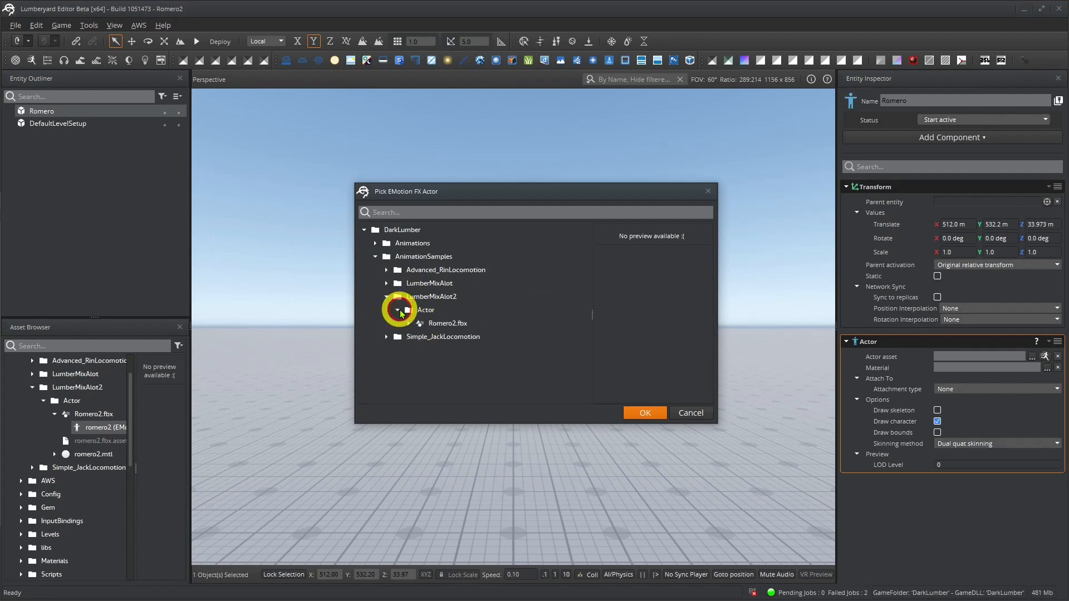
pyautogui.click(448, 324)
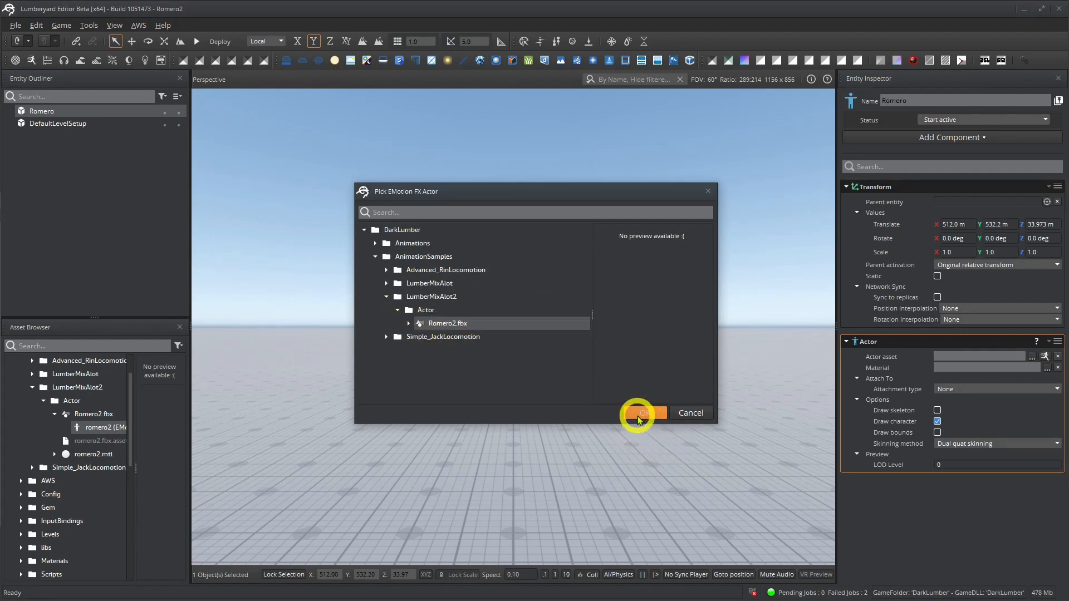
pyautogui.click(644, 412)
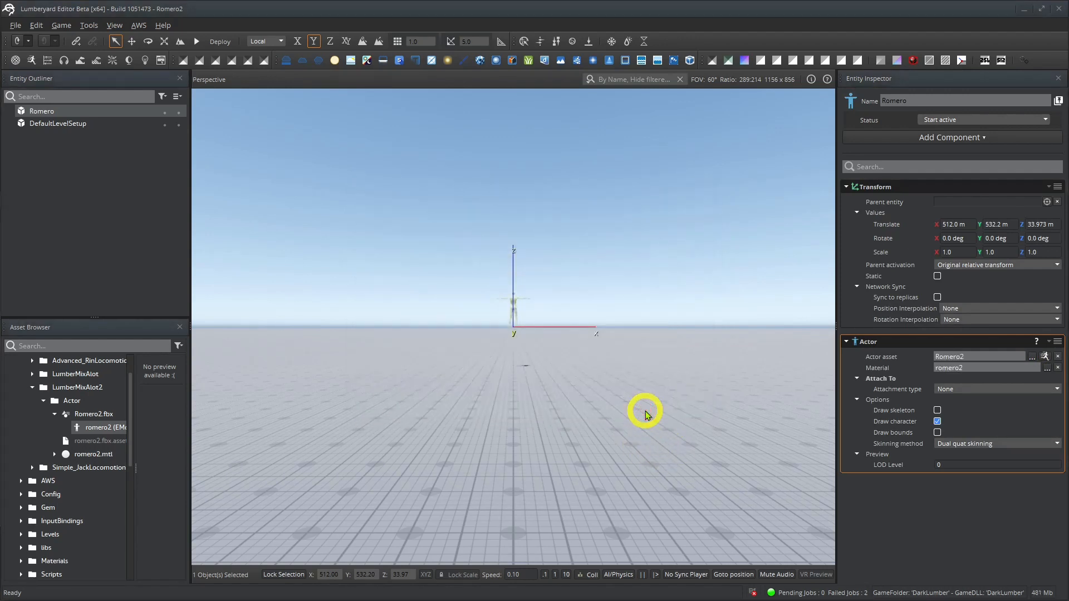
# Step: Examine the Romero character in the level up close and from an angle, checking its mesh and missing textures
pyautogui.scroll(5, 632, 386)
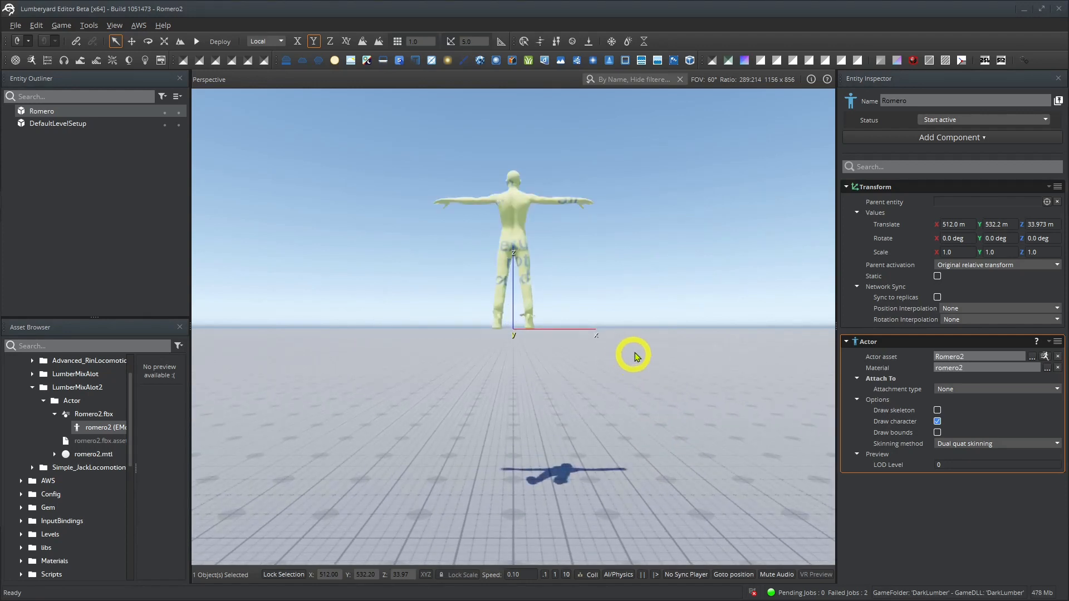
pyautogui.press('e')
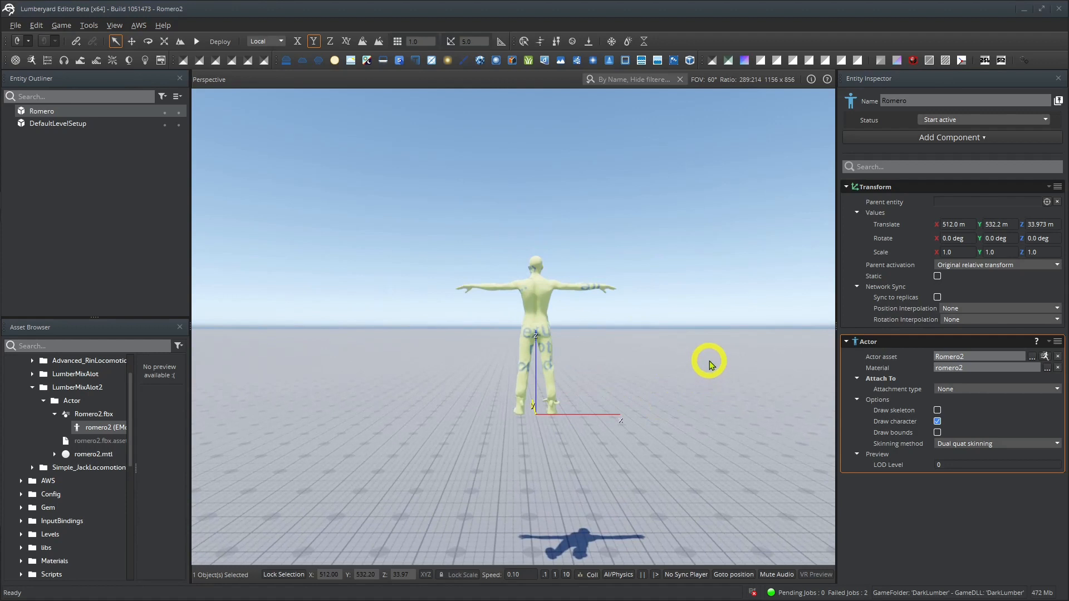
pyautogui.press('a')
pyautogui.press('w')
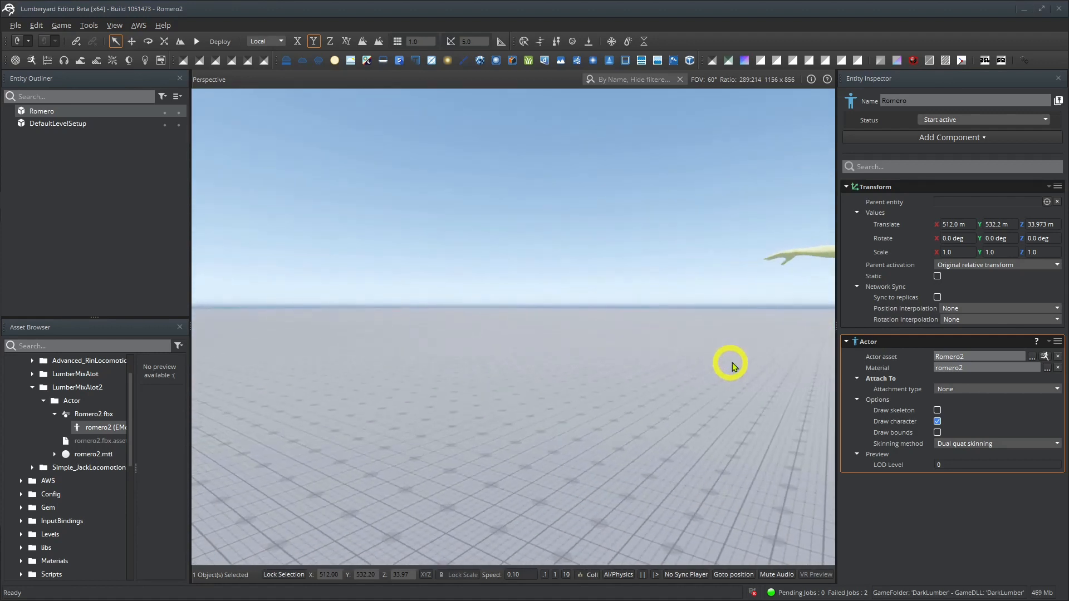
pyautogui.press('w')
pyautogui.press('d')
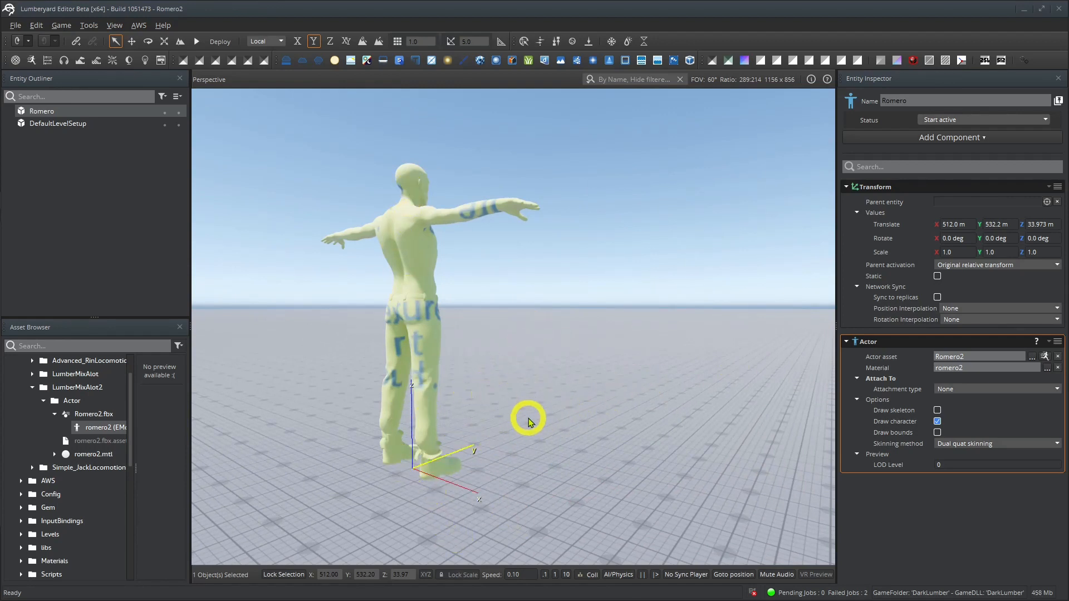
pyautogui.moveTo(524, 418); pyautogui.dragTo(536, 415, button='middle')
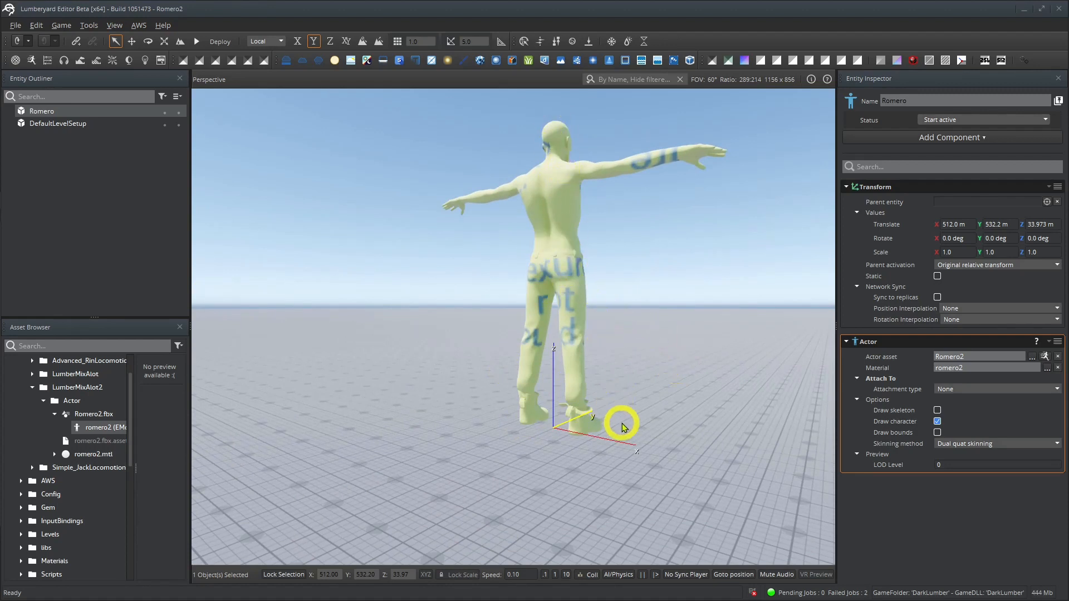
pyautogui.scroll(2, 683, 356)
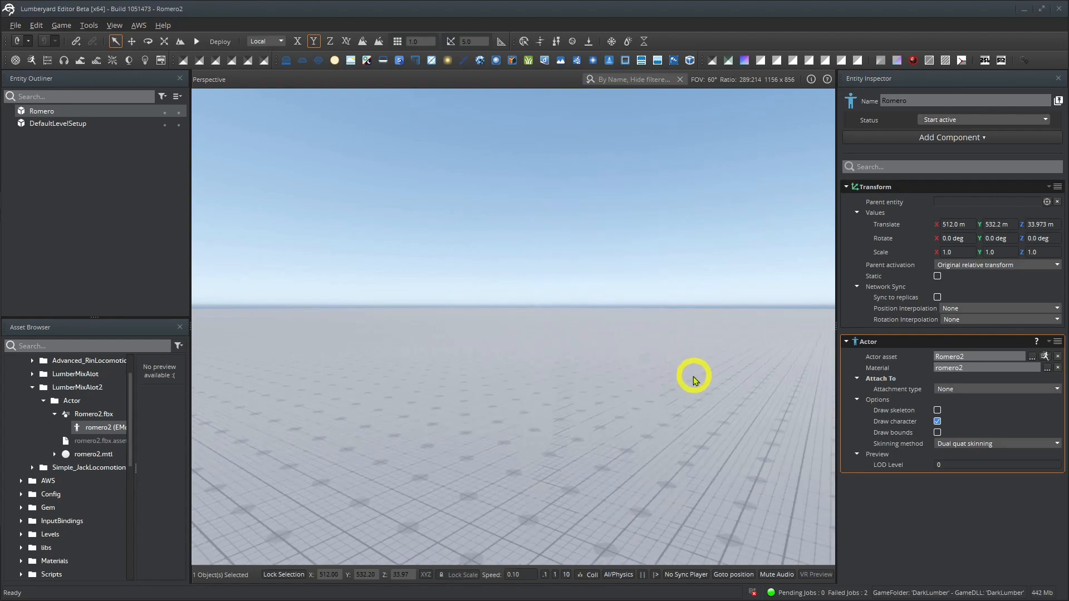
pyautogui.scroll(-3, 690, 383)
pyautogui.scroll(2, 682, 382)
pyautogui.scroll(-2, 677, 389)
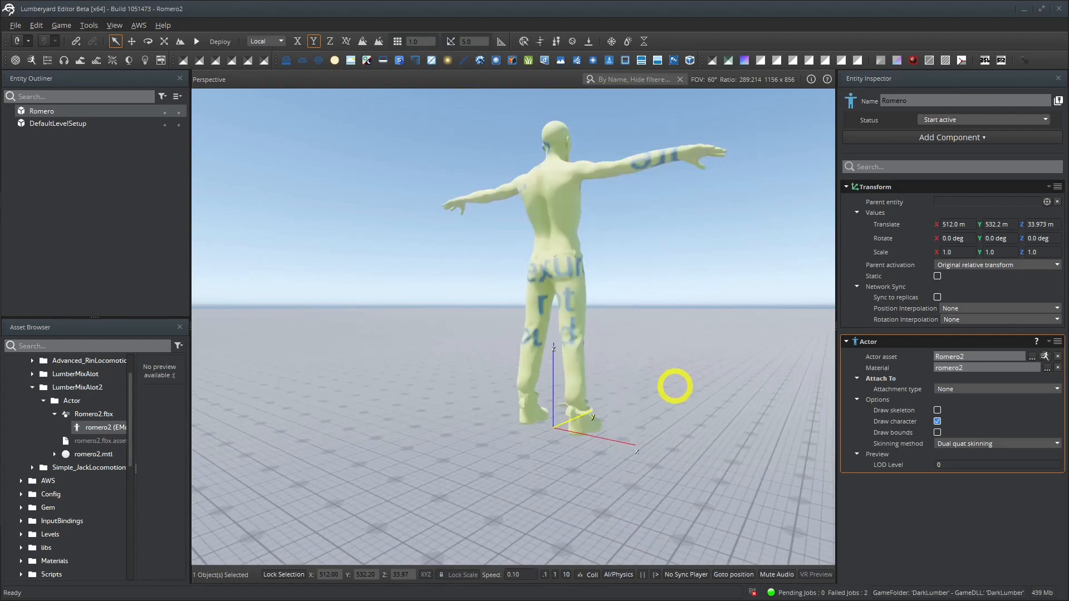
pyautogui.moveTo(675, 386); pyautogui.dragTo(675, 386, button='middle')
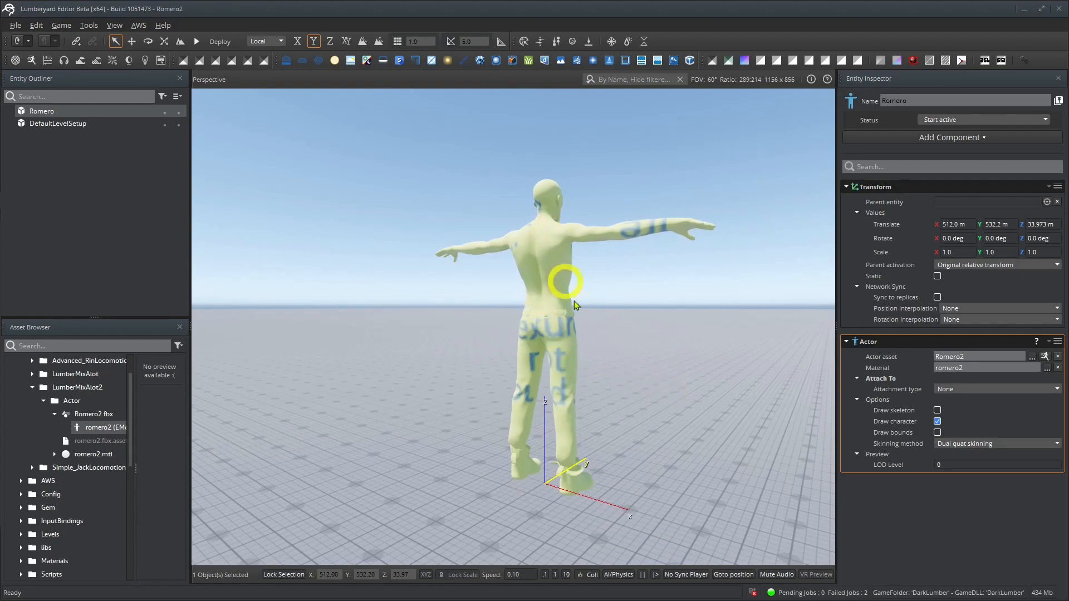
pyautogui.scroll(-2, 583, 324)
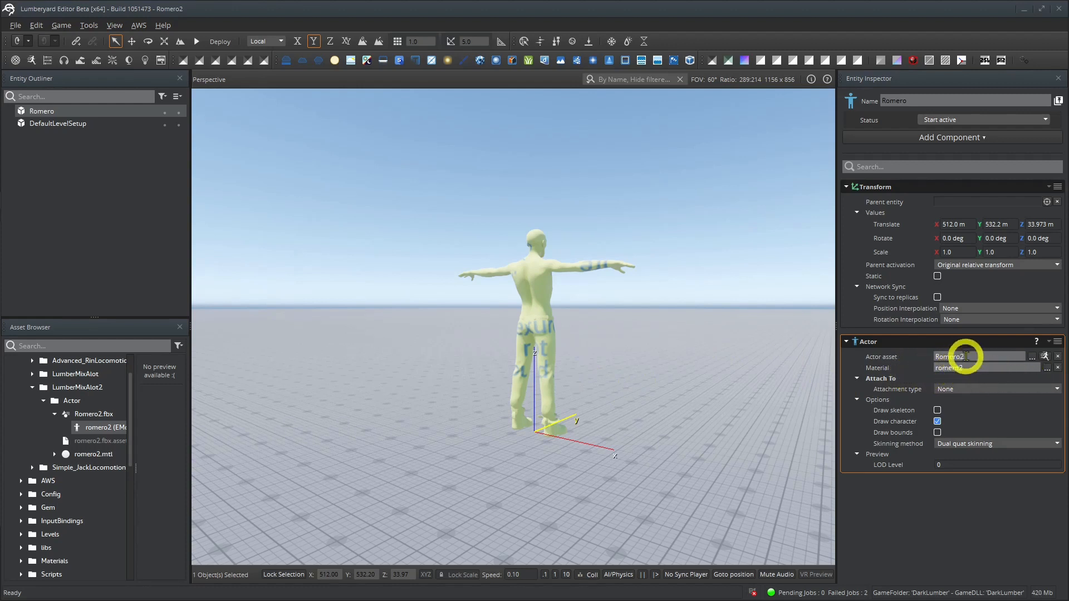
# Step: Lower the Romero entity along the Z axis and set its Z translation to 32 m
pyautogui.click(132, 43)
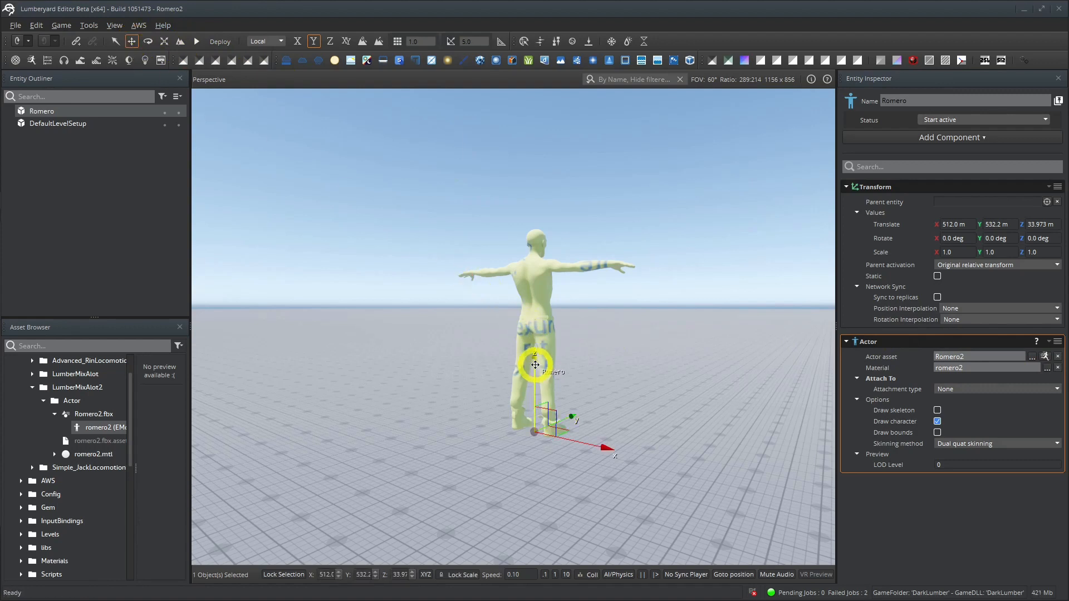
pyautogui.moveTo(533, 360); pyautogui.dragTo(525, 463)
pyautogui.click(1047, 224)
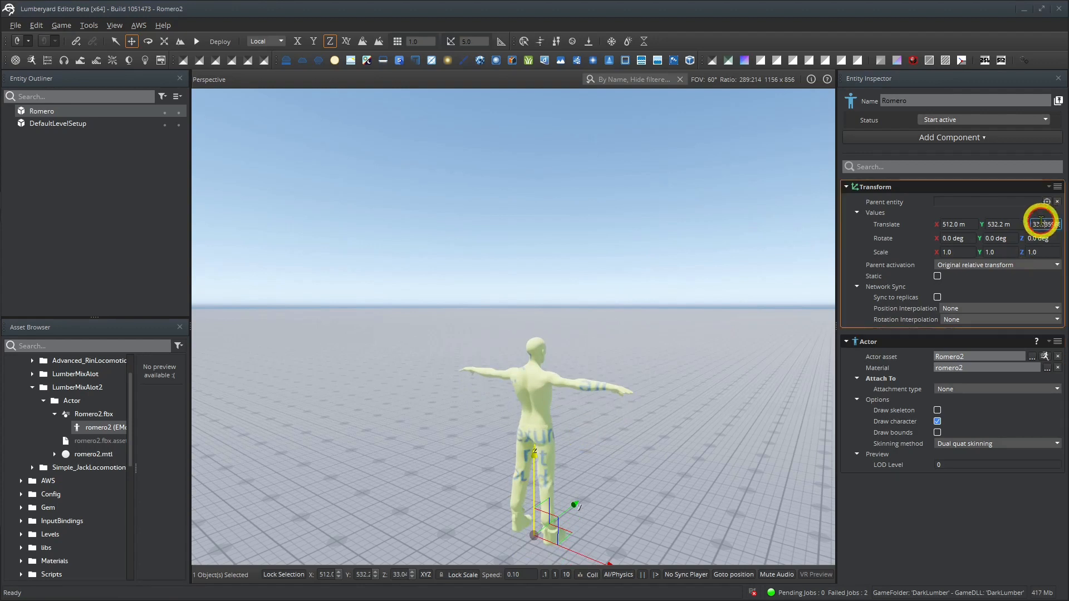
pyautogui.doubleClick(1055, 225)
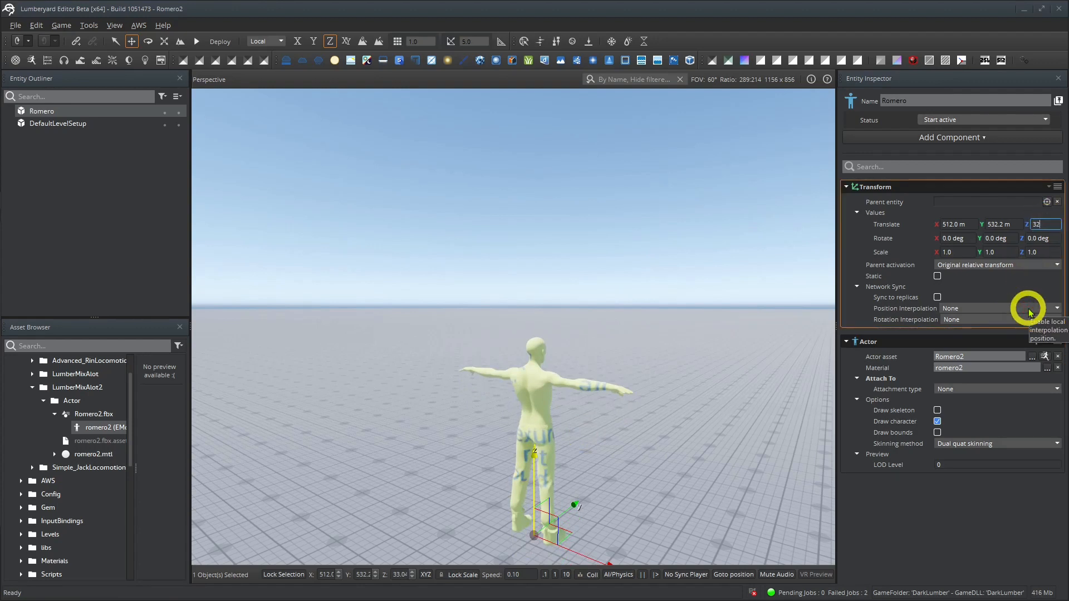
pyautogui.press('Return')
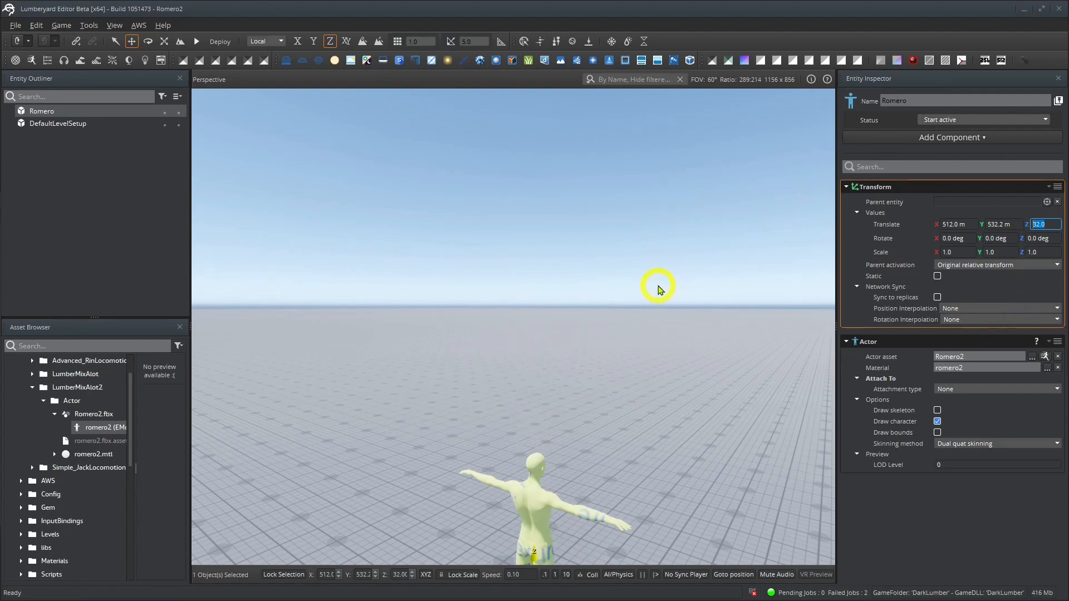
pyautogui.moveTo(658, 286); pyautogui.dragTo(658, 286, button='middle')
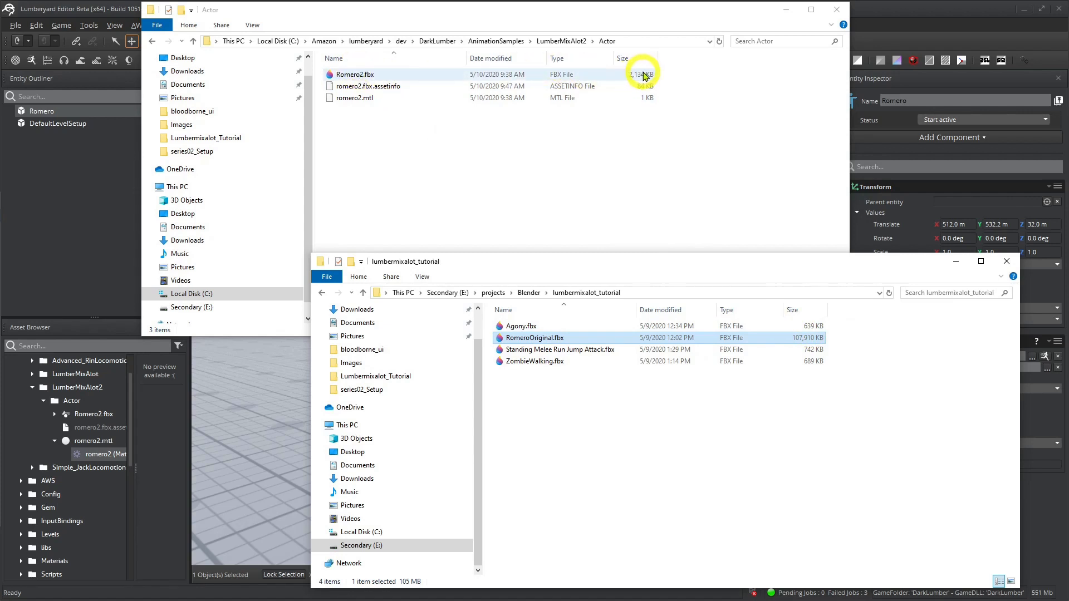
# Step: Copy RomeroOriginal.fbx from the lumbermixalot_tutorial folder into the LumberMixAlot2 Actor folder
pyautogui.rightClick(544, 341)
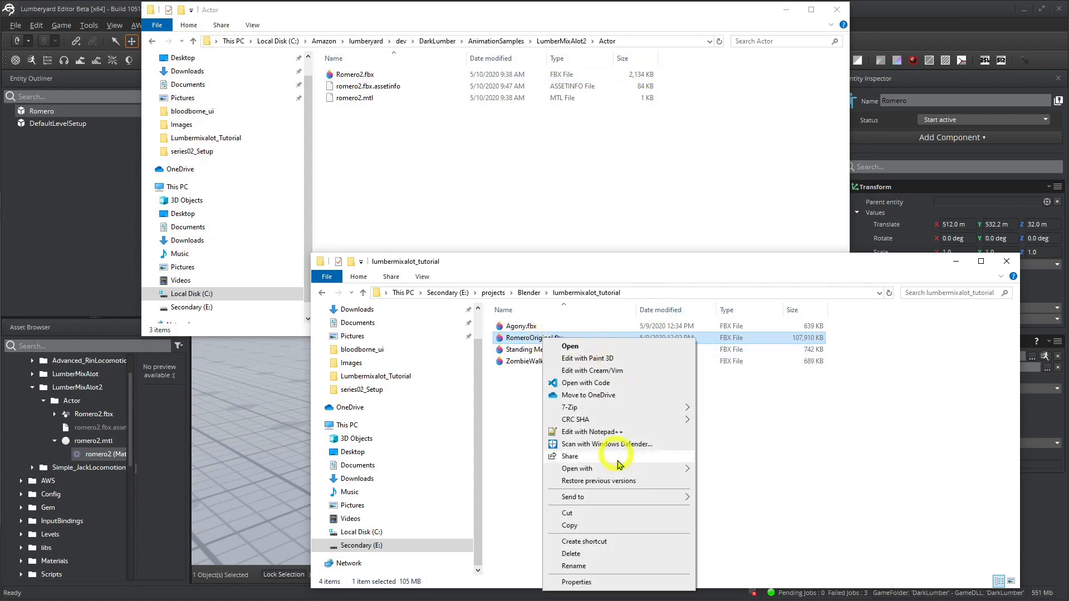
pyautogui.click(592, 526)
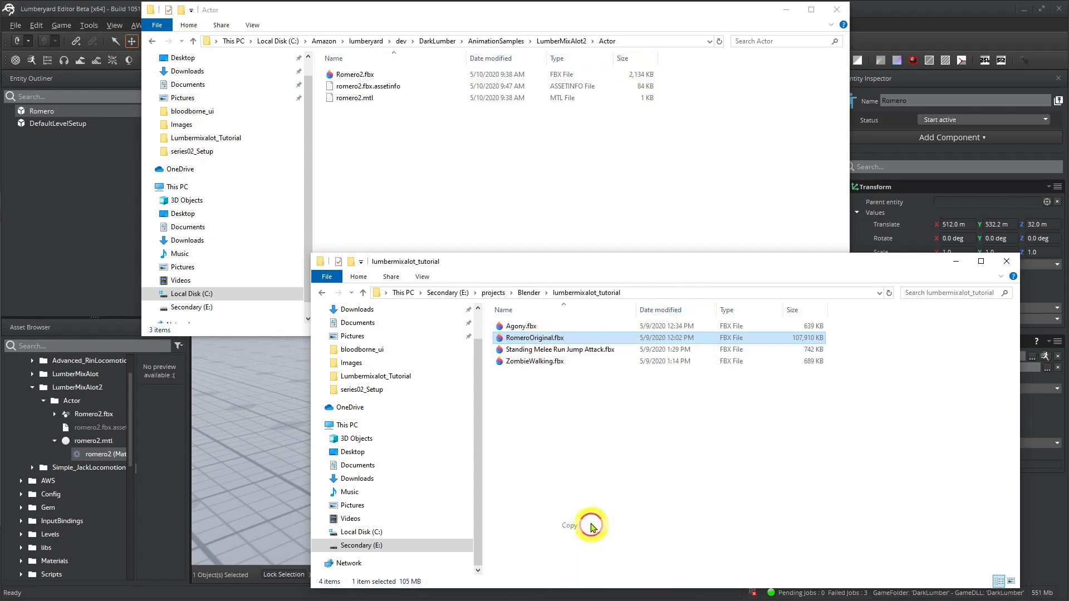
pyautogui.rightClick(407, 165)
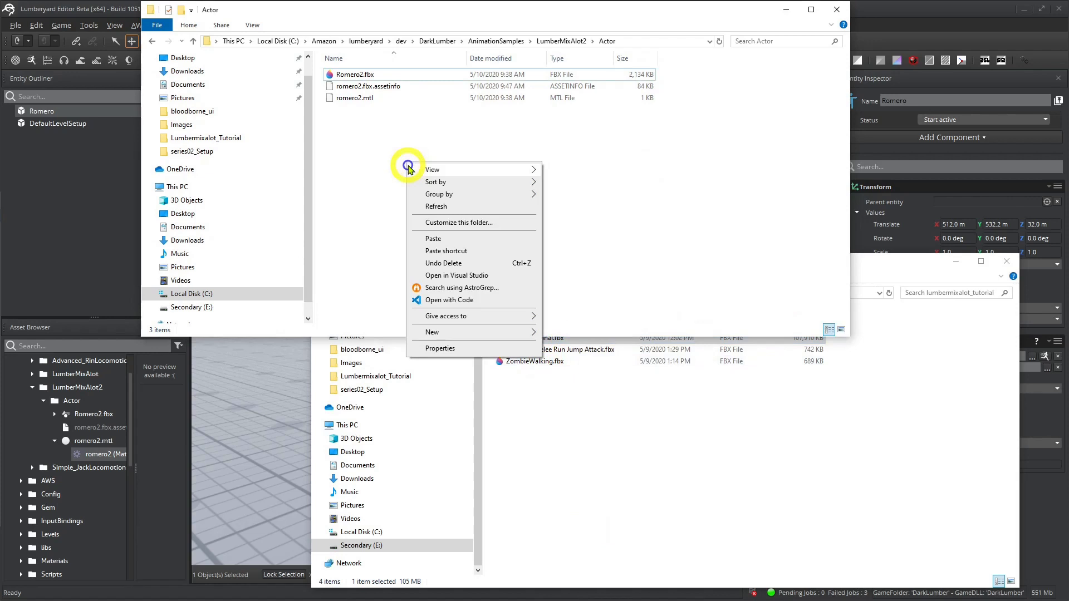
pyautogui.click(478, 239)
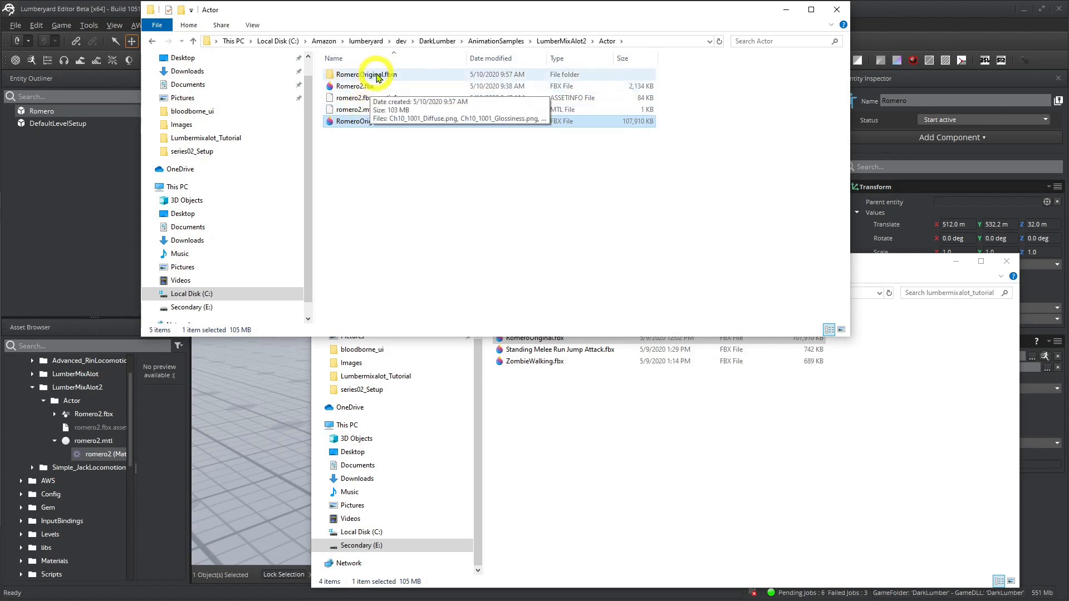
# Step: Open the Material Editor and select the Ch10_body submaterial of romero2.mtl
pyautogui.click(89, 25)
pyautogui.click(109, 149)
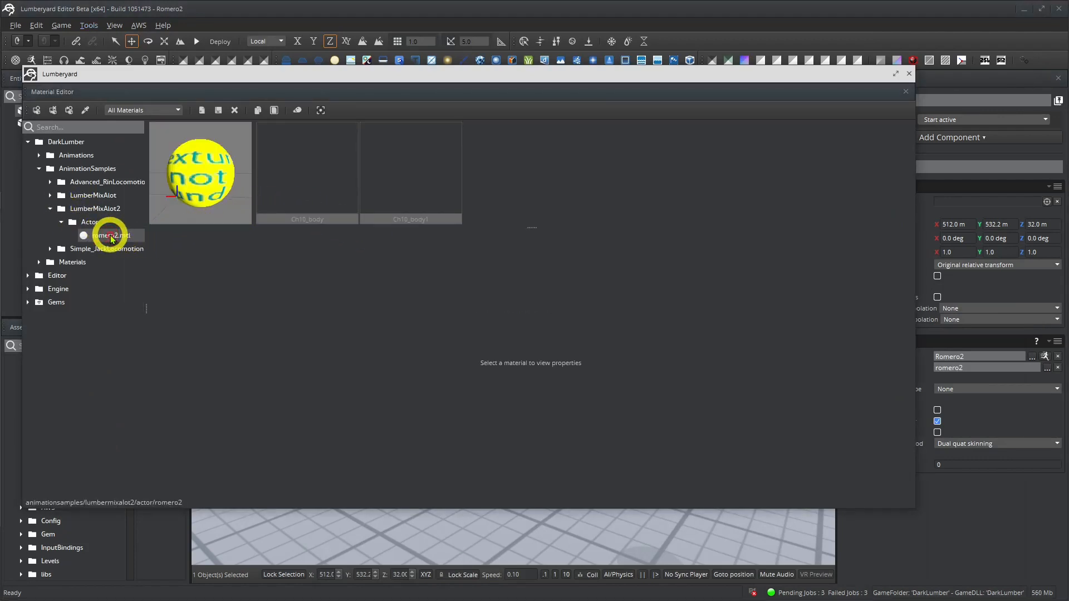
pyautogui.click(316, 221)
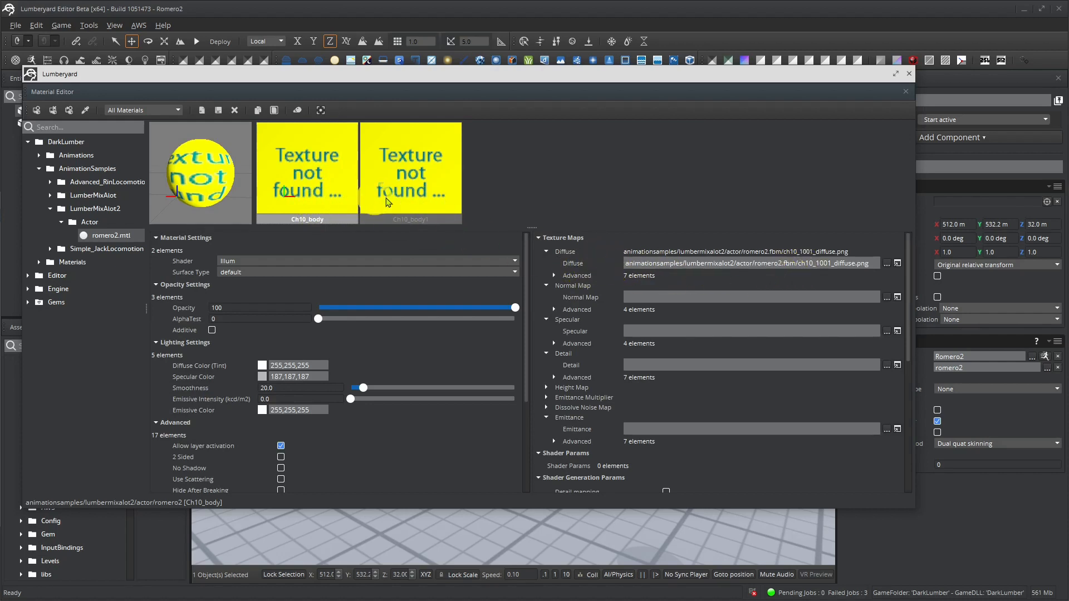
pyautogui.moveTo(336, 219); pyautogui.dragTo(306, 225)
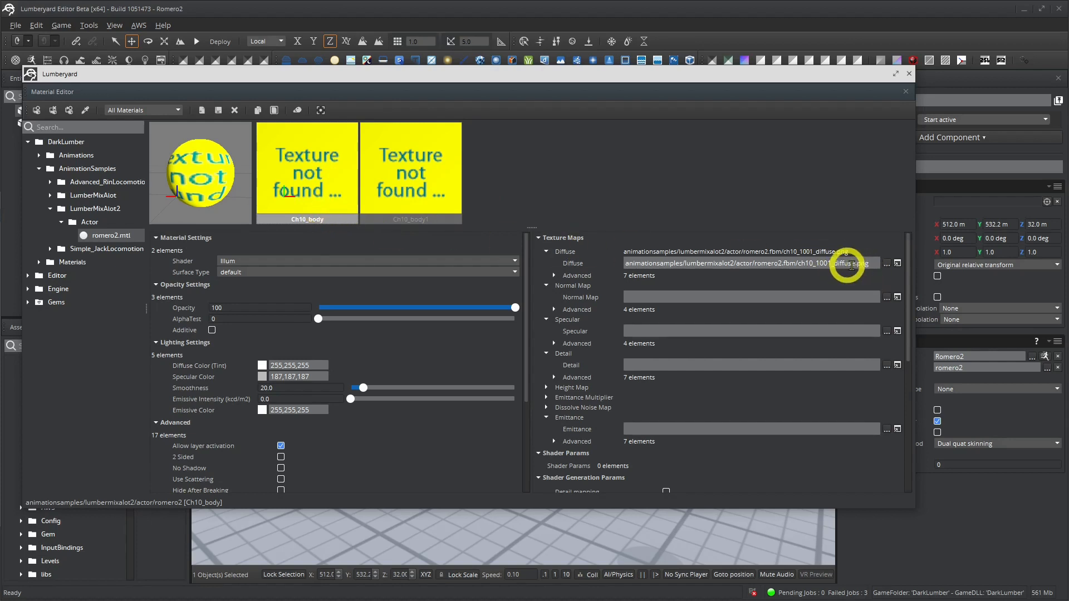
# Step: Assign Ch10_1001_Diffuse.png from AnimationSamples/LumberMixAlot2/Actor/RomeroOriginal.fbm as the diffuse texture of the Ch10_body submaterial
pyautogui.click(887, 265)
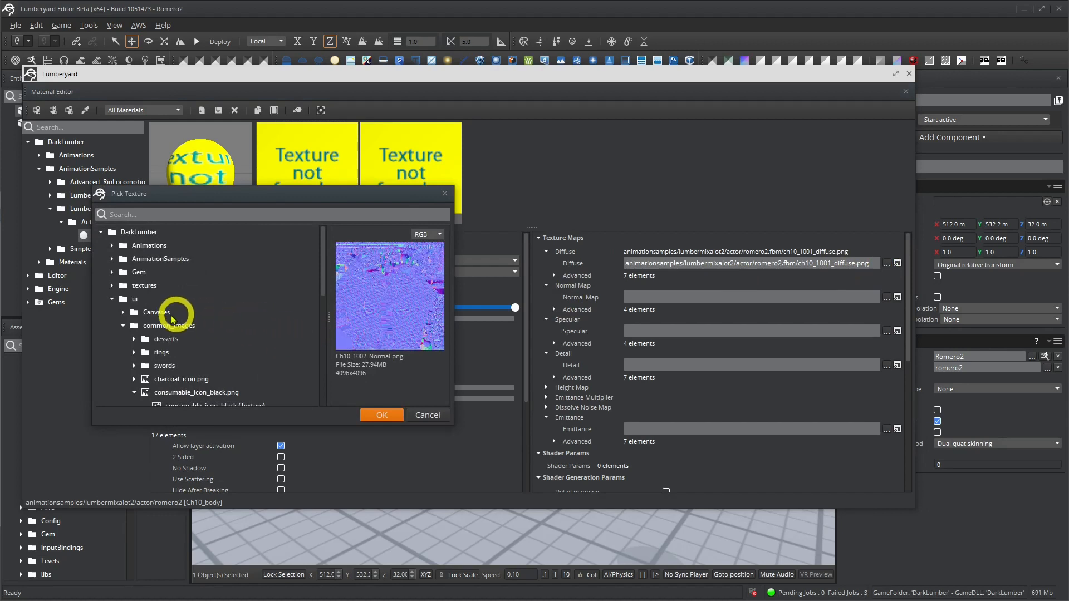
pyautogui.click(112, 300)
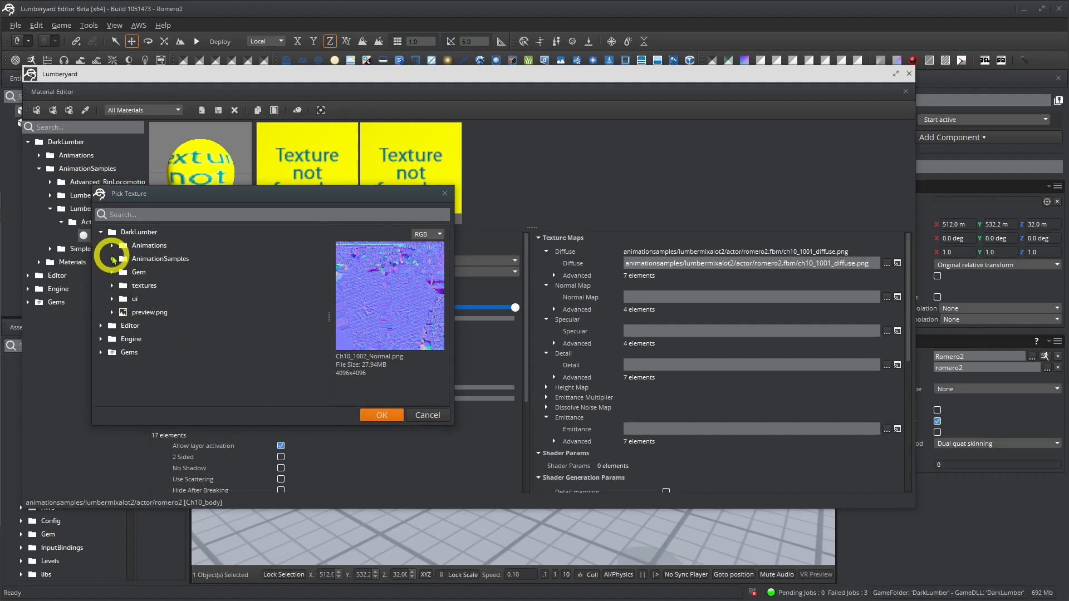
pyautogui.click(112, 259)
pyautogui.click(123, 299)
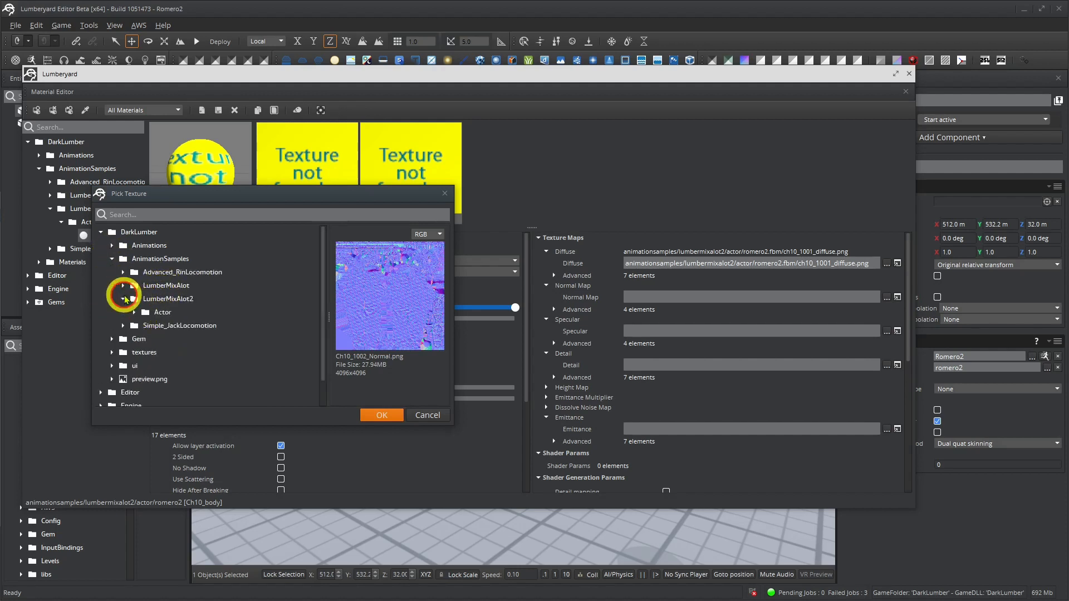
pyautogui.click(134, 313)
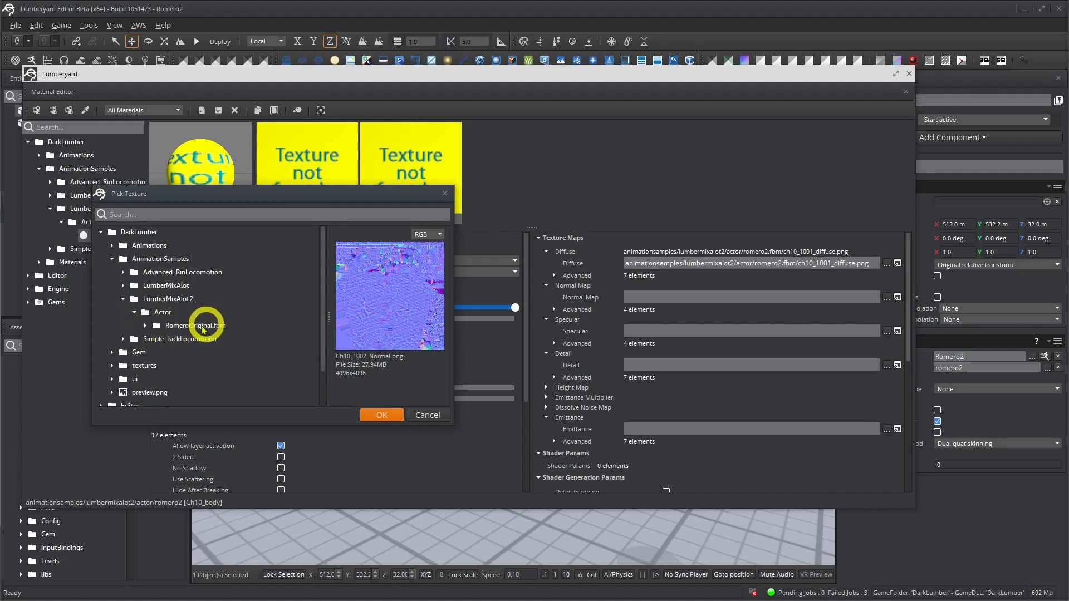
pyautogui.click(145, 326)
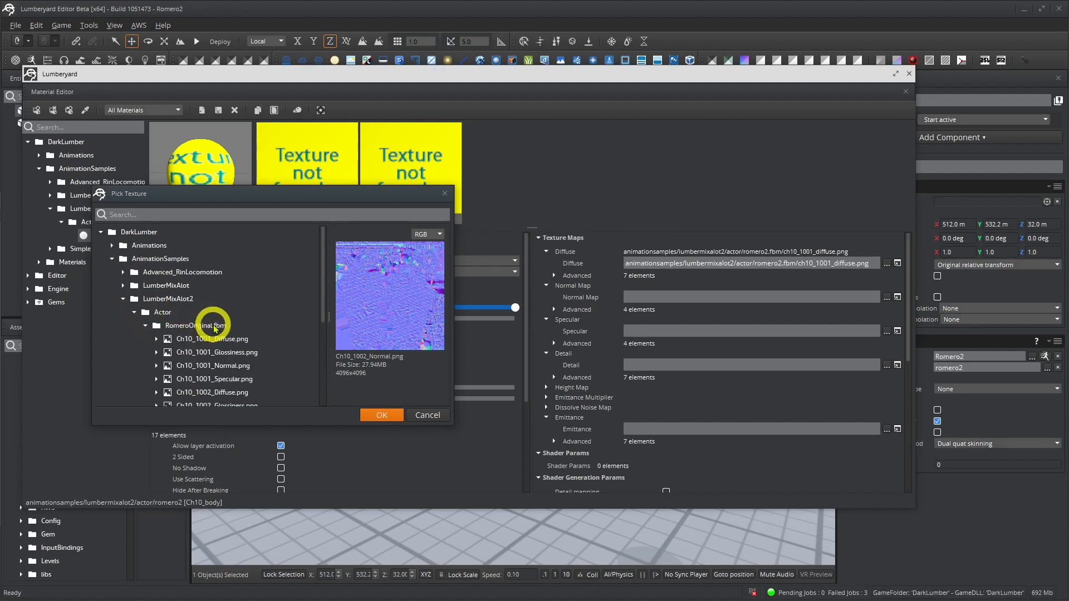
pyautogui.scroll(-1, 213, 327)
pyautogui.moveTo(338, 192); pyautogui.dragTo(337, 307)
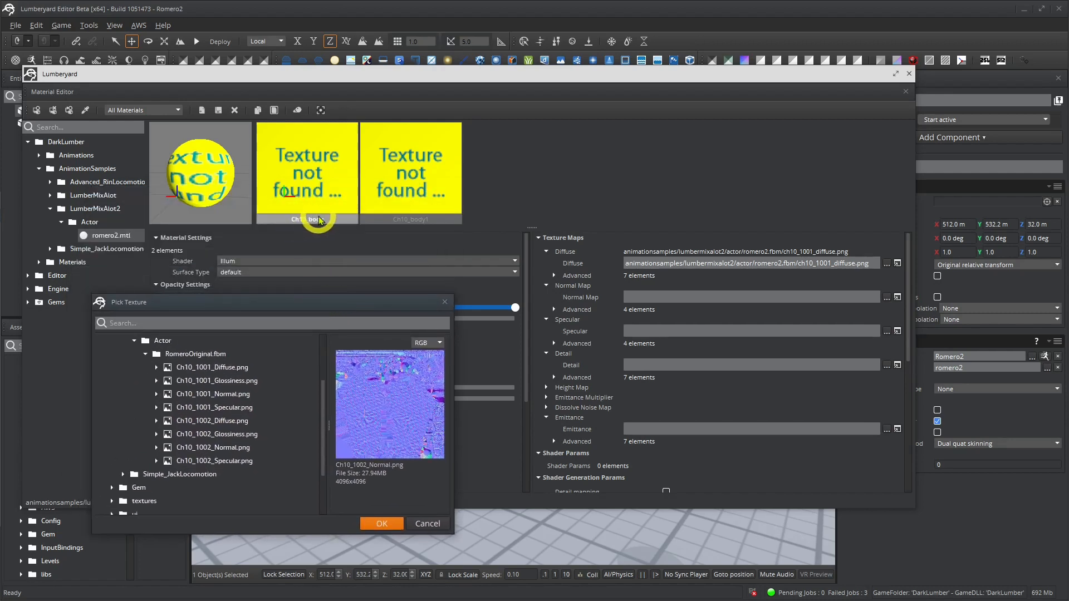
pyautogui.scroll(-1, 263, 416)
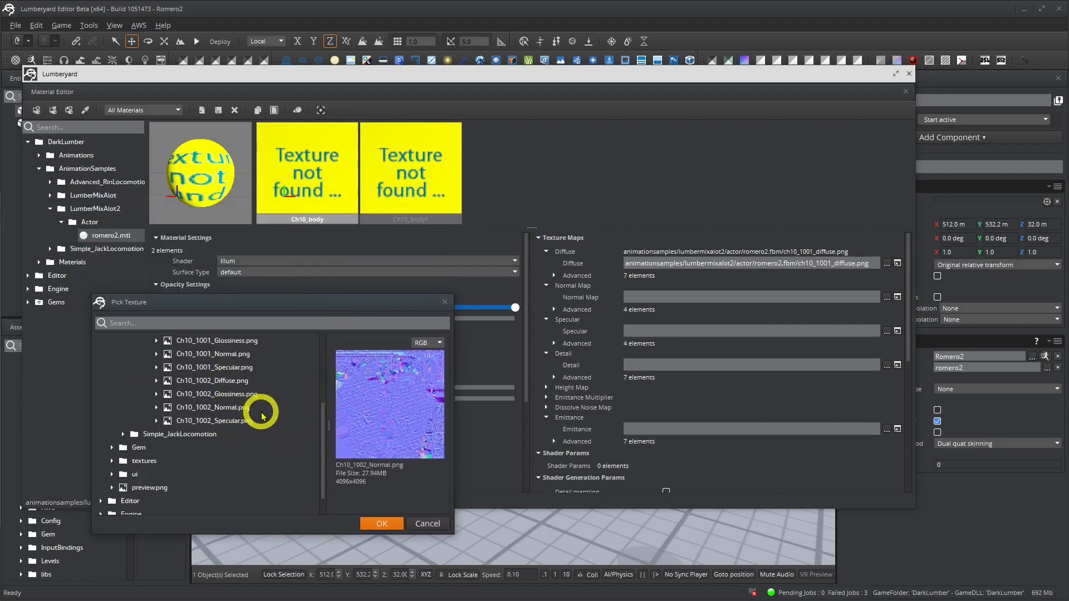
pyautogui.scroll(2, 263, 416)
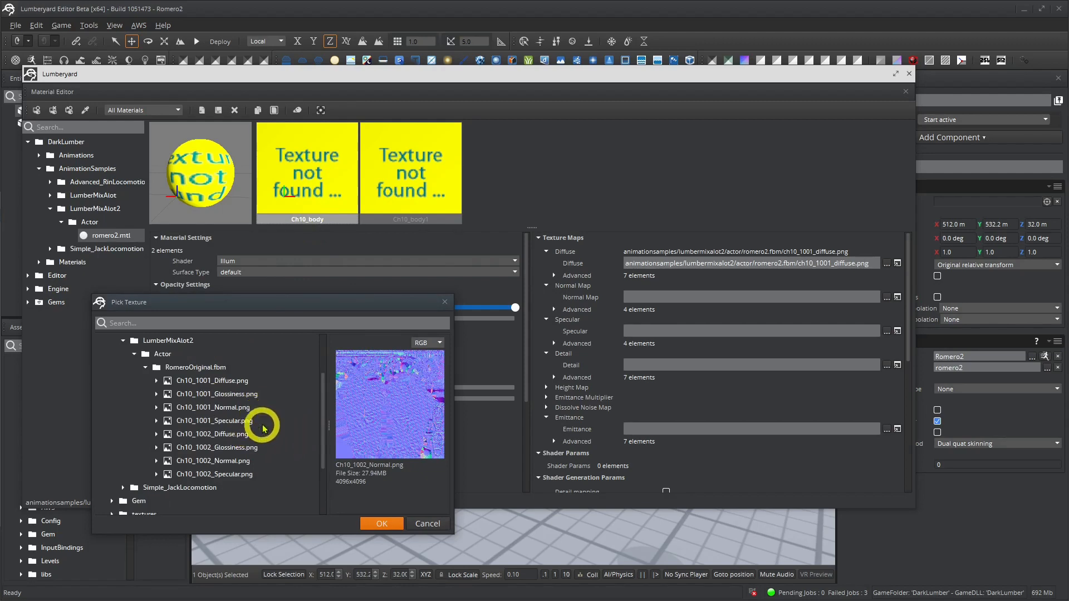
pyautogui.click(227, 383)
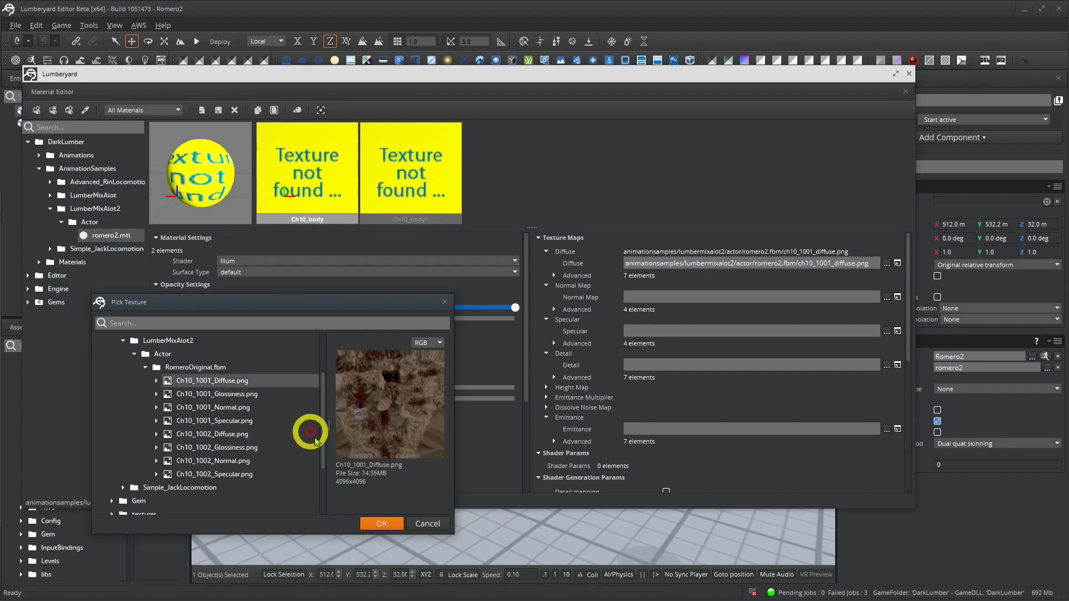
pyautogui.click(383, 525)
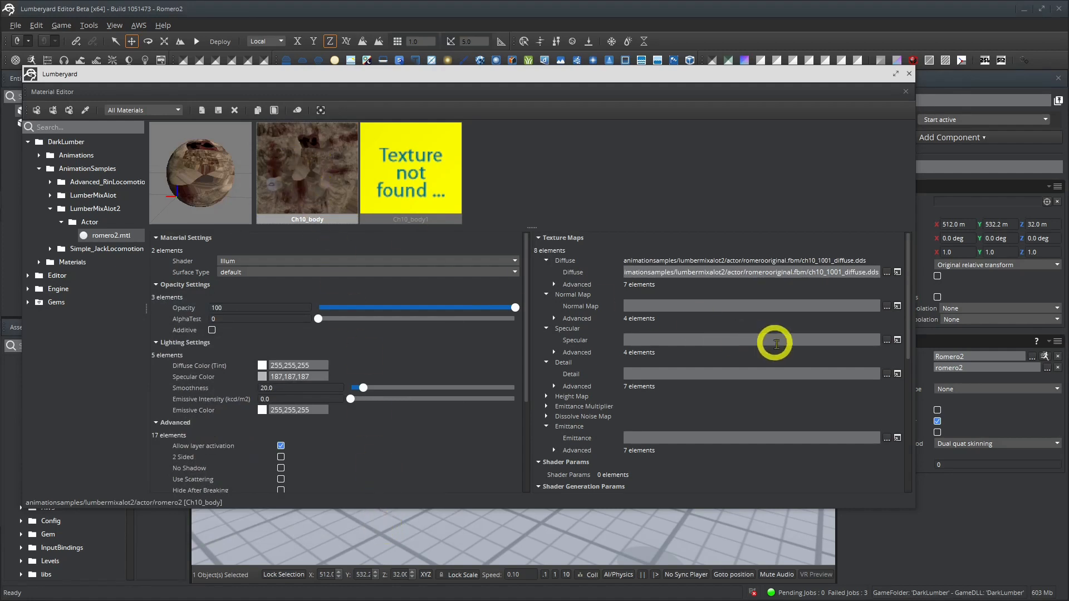
# Step: Assign Ch10_1001_Normal.png from RomeroOriginal.fbm as the normal map of the Ch10_body submaterial
pyautogui.click(886, 307)
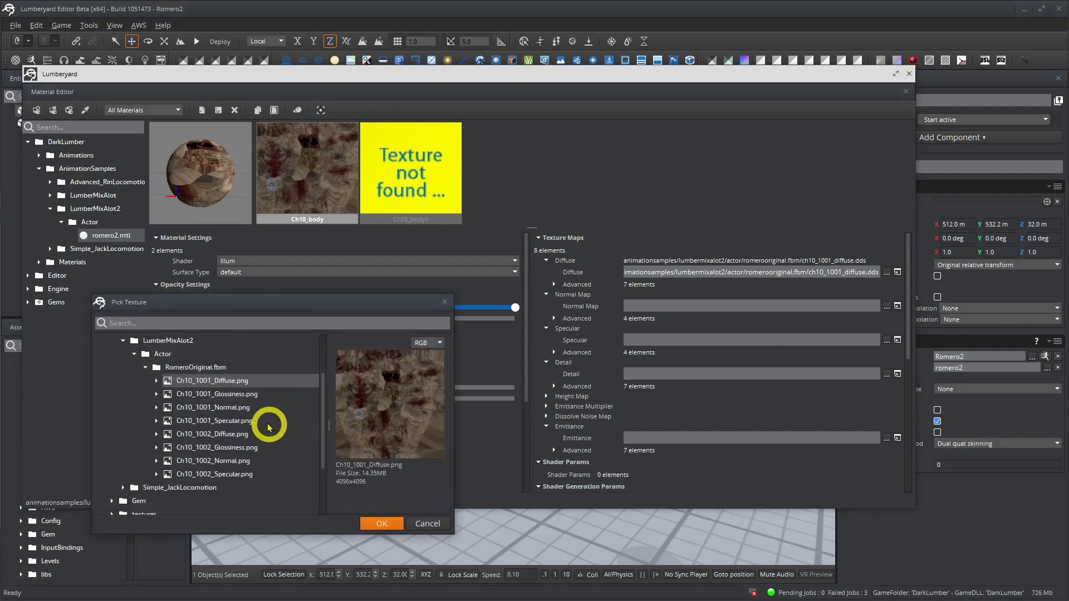
pyautogui.click(233, 409)
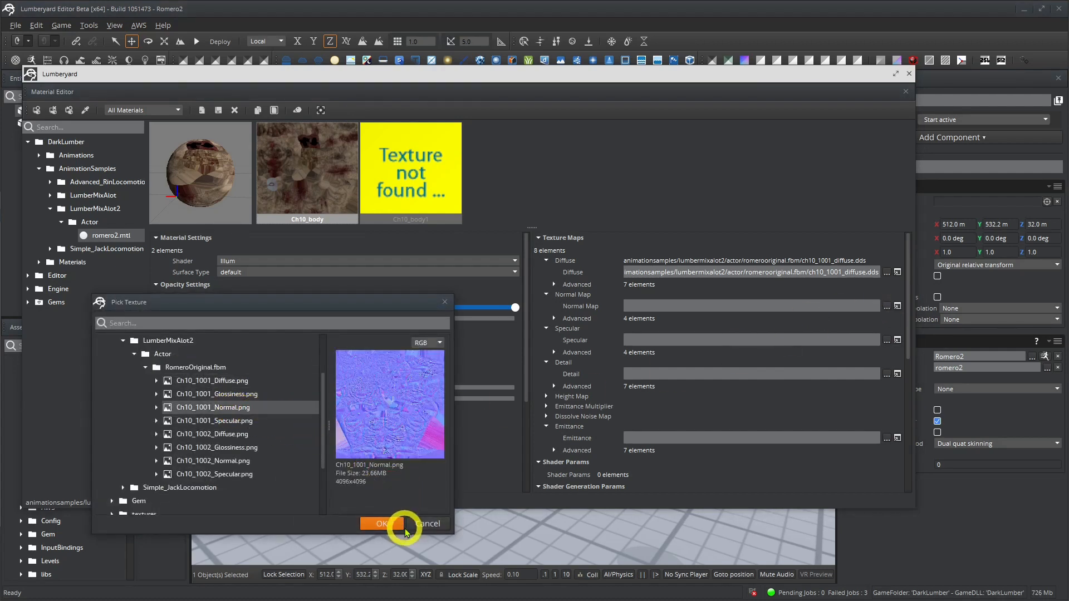
pyautogui.click(382, 524)
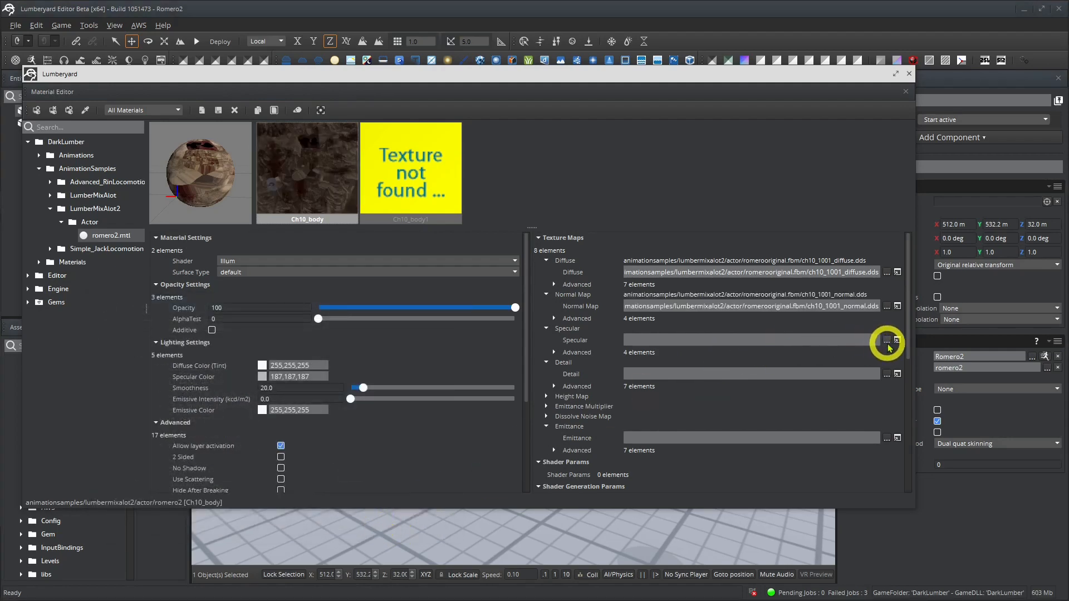
# Step: Assign Ch10_1001_Specular.png from RomeroOriginal.fbm as the specular texture of the Ch10_body submaterial
pyautogui.click(887, 344)
pyautogui.click(887, 342)
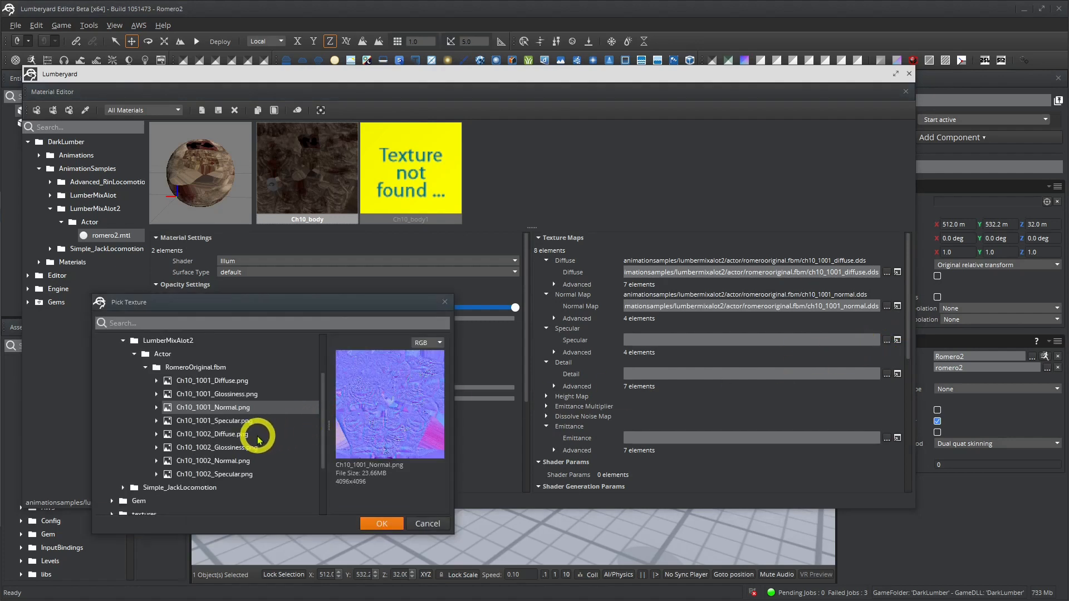
pyautogui.click(235, 423)
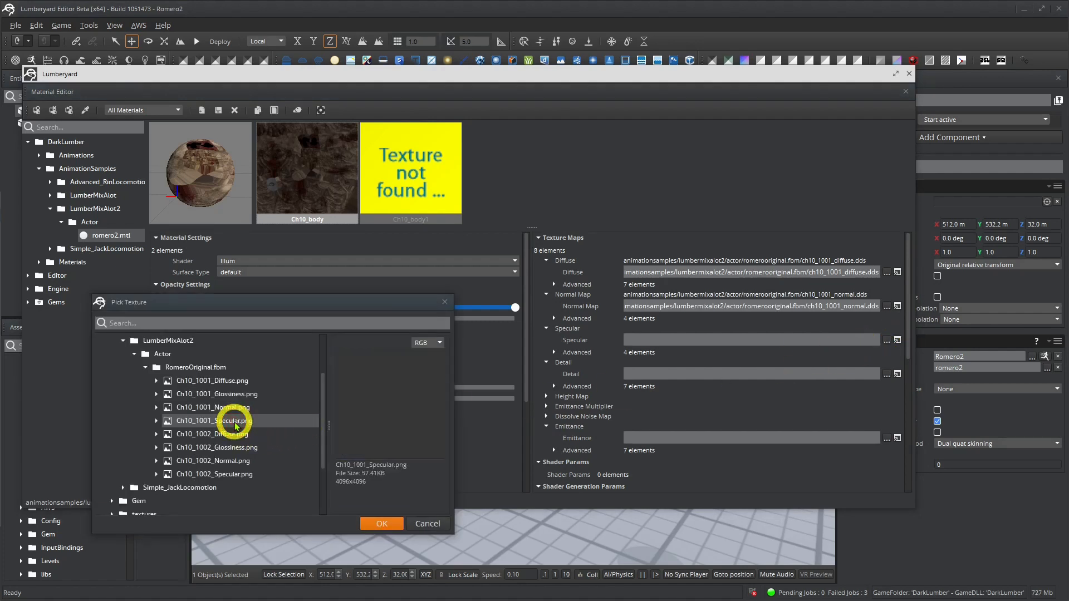
pyautogui.click(384, 524)
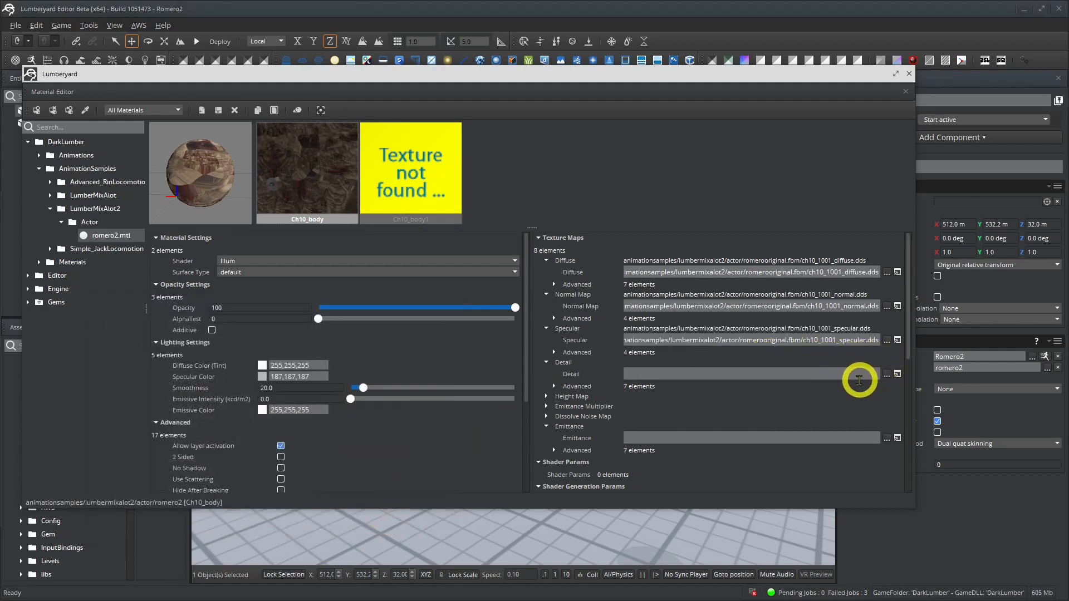
# Step: Assign Ch10_1001_Glossiness.png from RomeroOriginal.fbm as the emittance texture of the Ch10_body submaterial
pyautogui.click(887, 377)
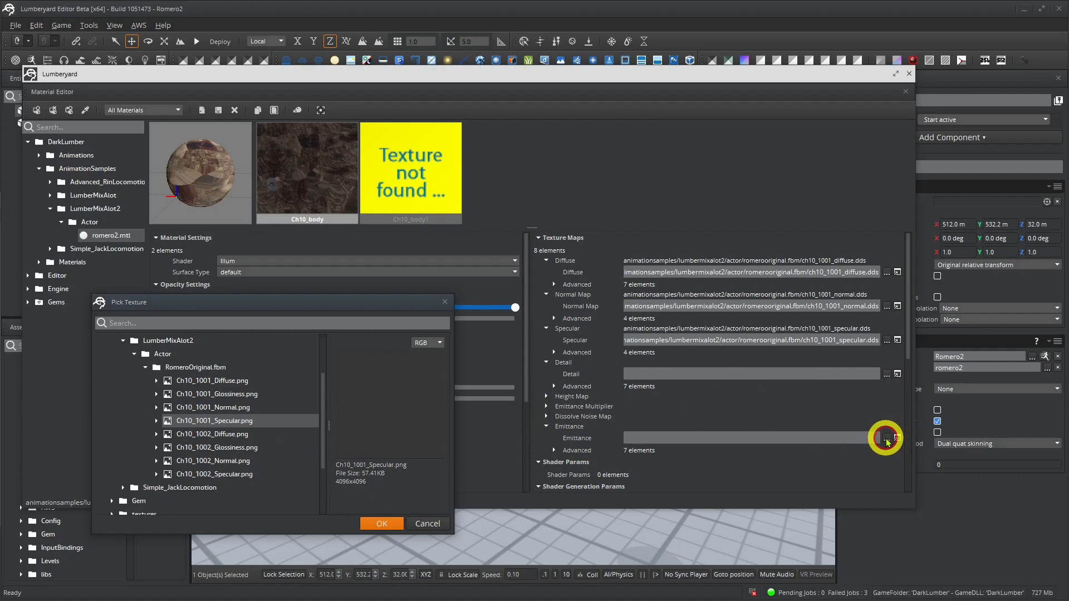
pyautogui.click(429, 522)
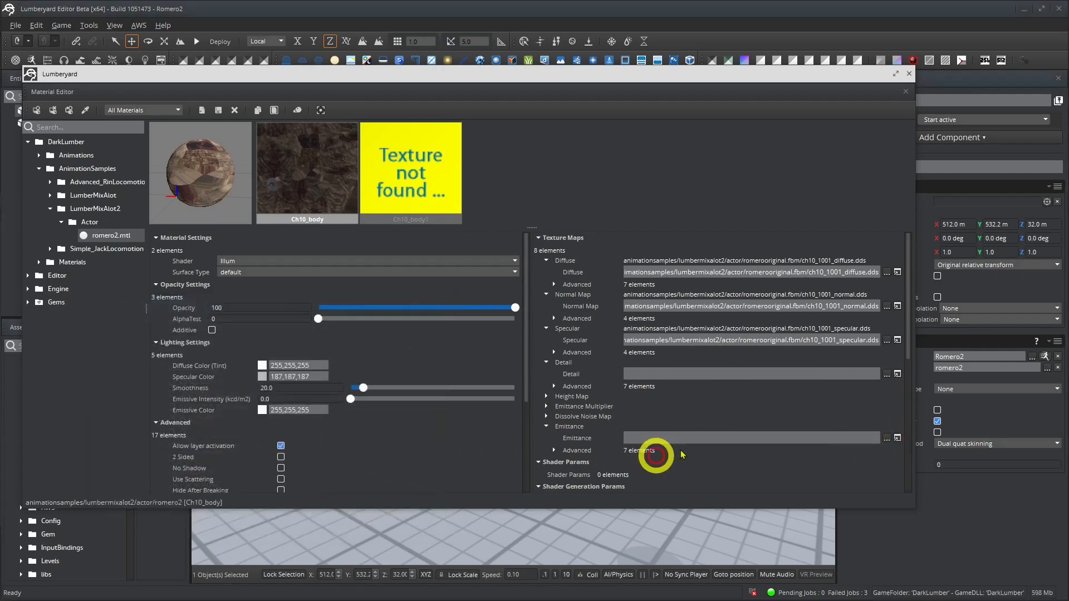
pyautogui.click(888, 439)
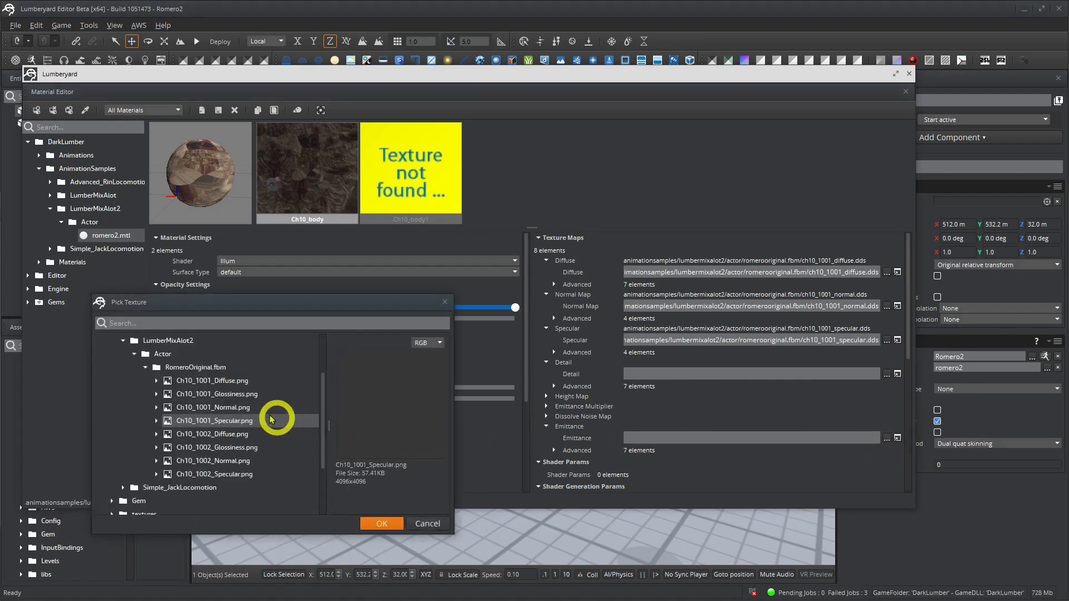
pyautogui.click(234, 395)
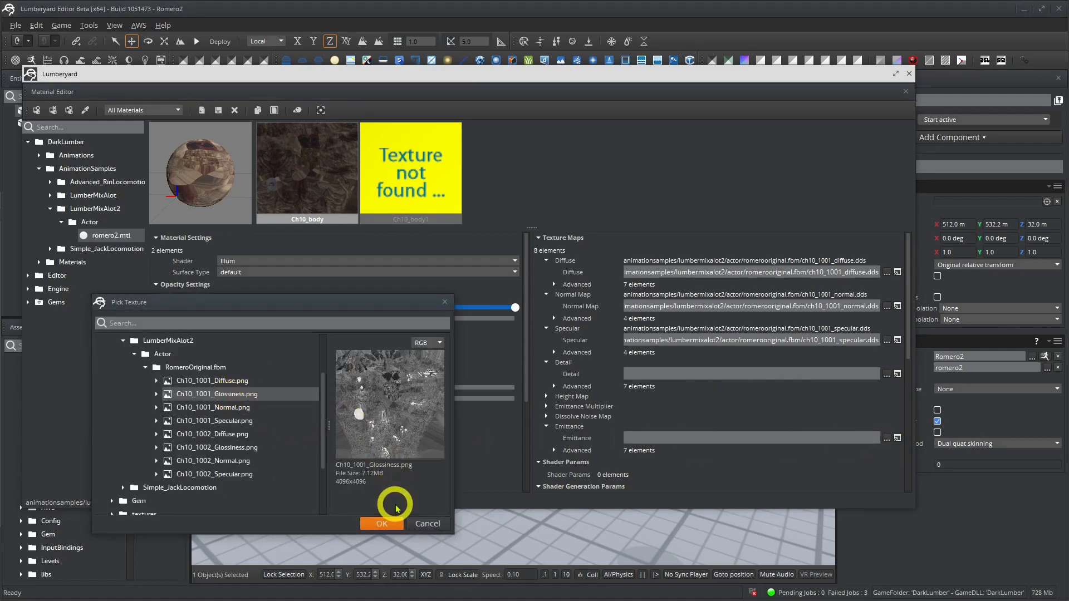
pyautogui.click(381, 524)
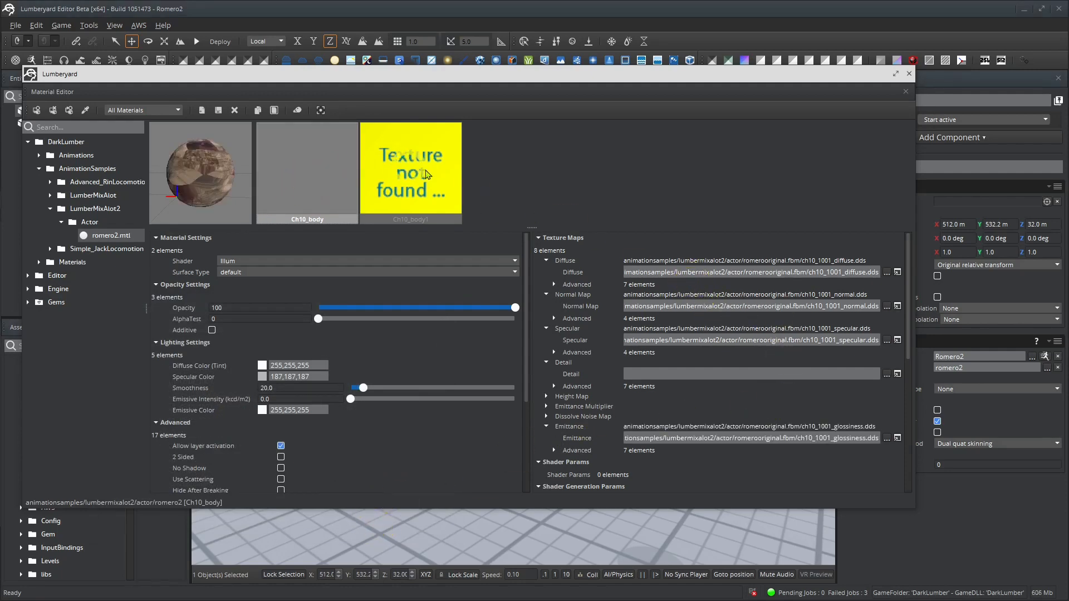
# Step: Select the Ch10_body1 submaterial and assign Ch10_1002_Diffuse.png from RomeroOriginal.fbm as its diffuse texture
pyautogui.click(422, 176)
pyautogui.click(723, 298)
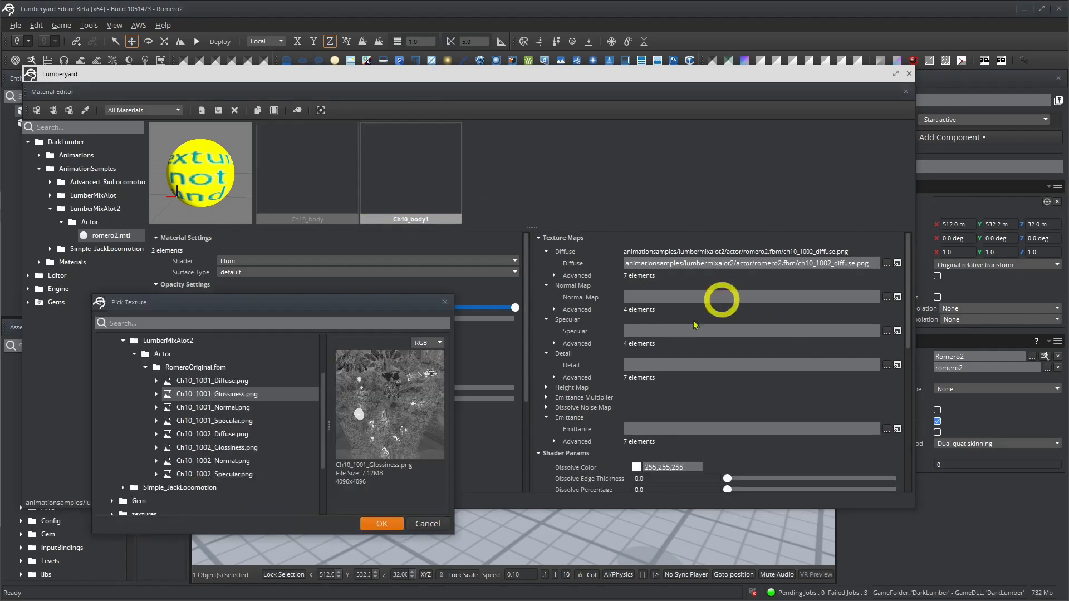
pyautogui.click(228, 439)
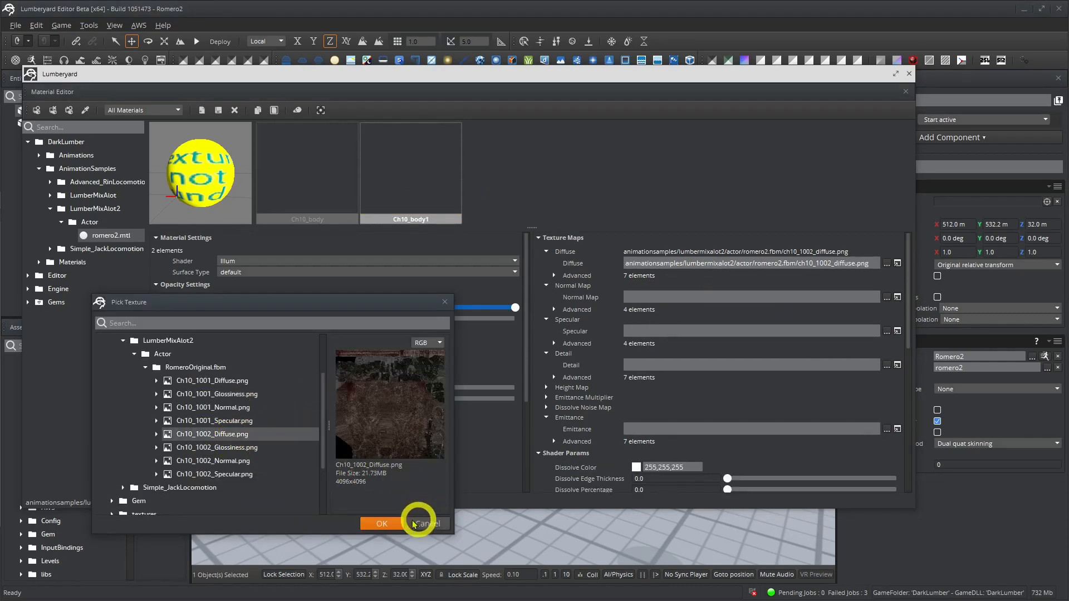
pyautogui.click(391, 522)
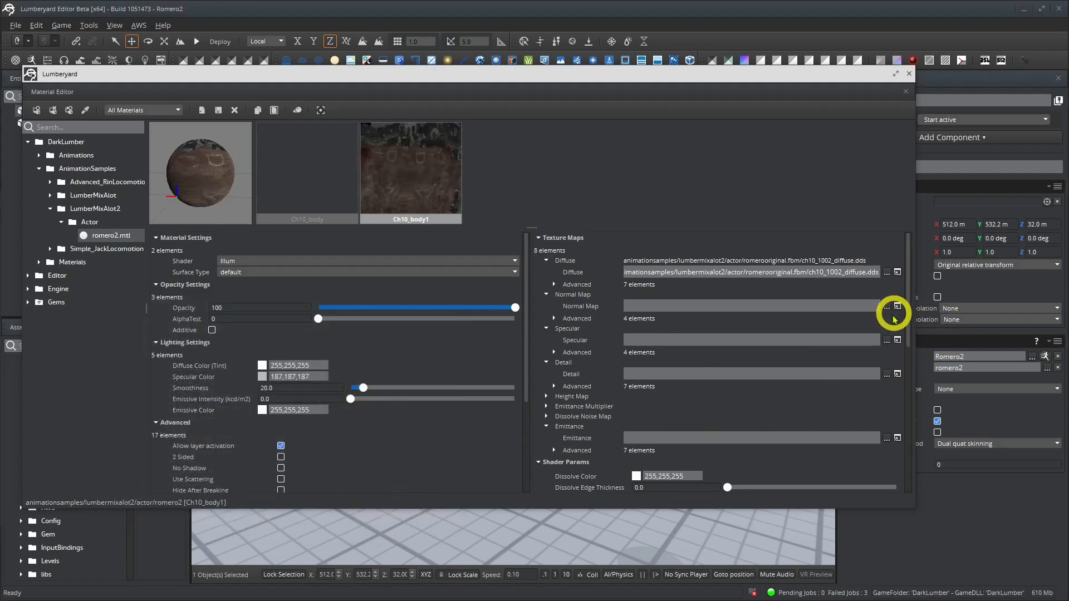
# Step: Assign Ch10_1002_Normal.png from RomeroOriginal.fbm as the normal map of the Ch10_body1 submaterial
pyautogui.click(886, 307)
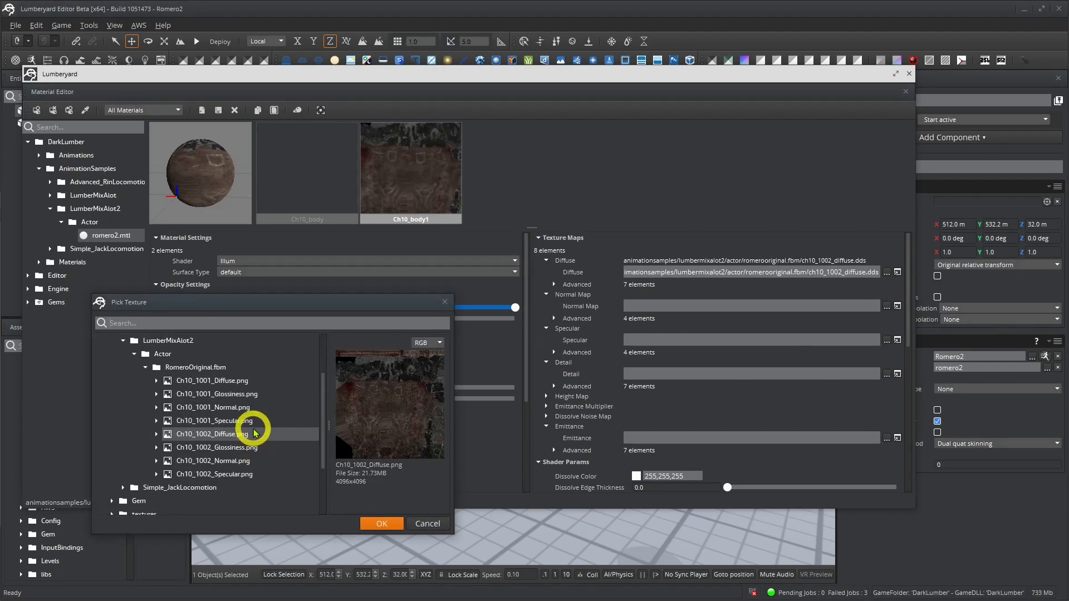
pyautogui.scroll(-3, 254, 433)
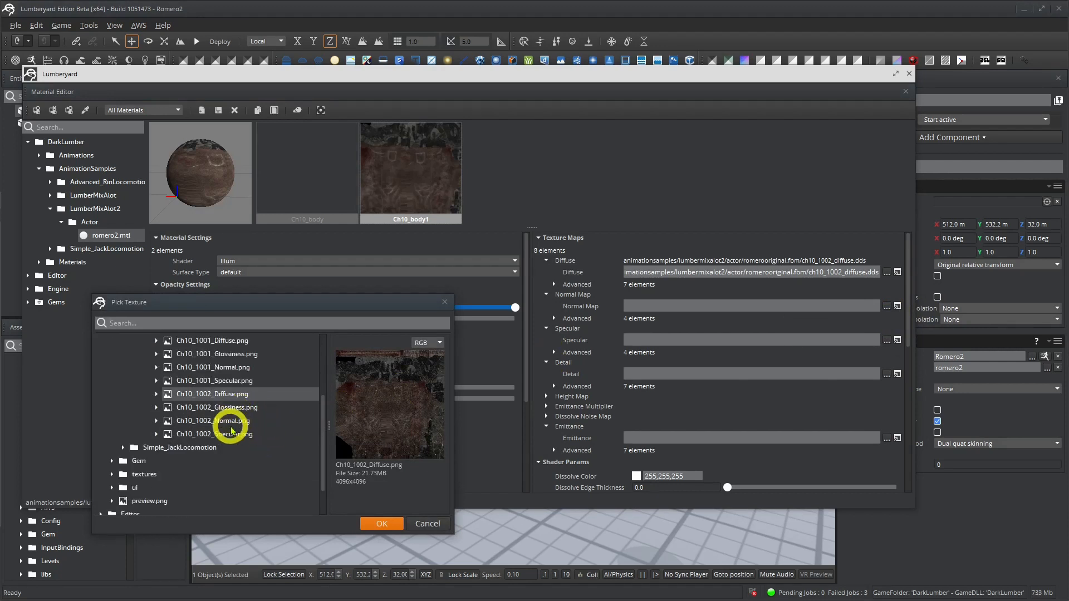
pyautogui.click(243, 427)
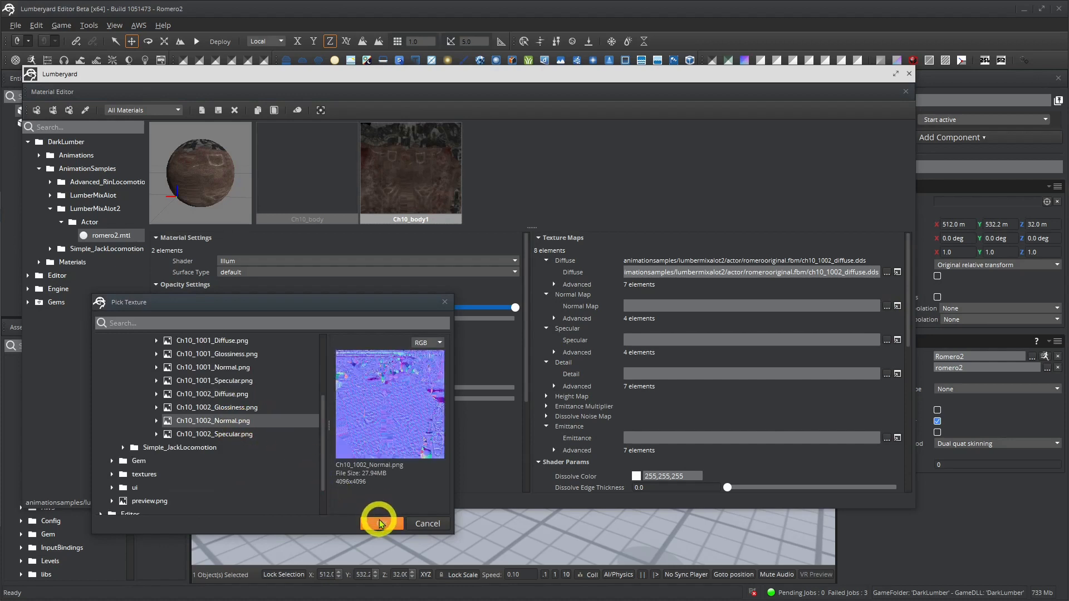
pyautogui.click(380, 522)
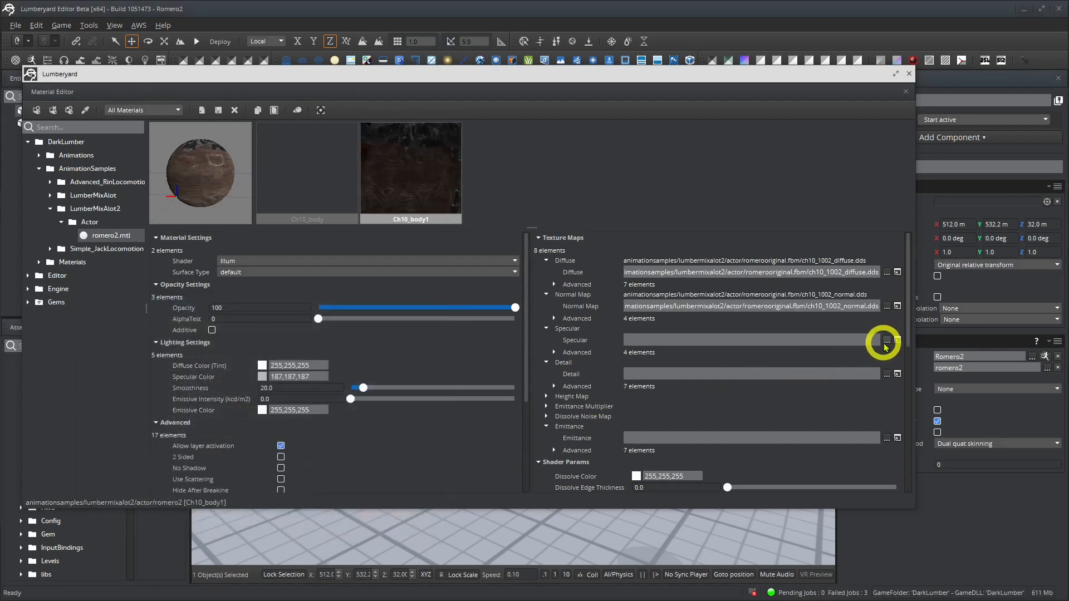
# Step: Assign Ch10_1002_Specular.png from RomeroOriginal.fbm as the specular texture of the Ch10_body1 submaterial
pyautogui.click(885, 344)
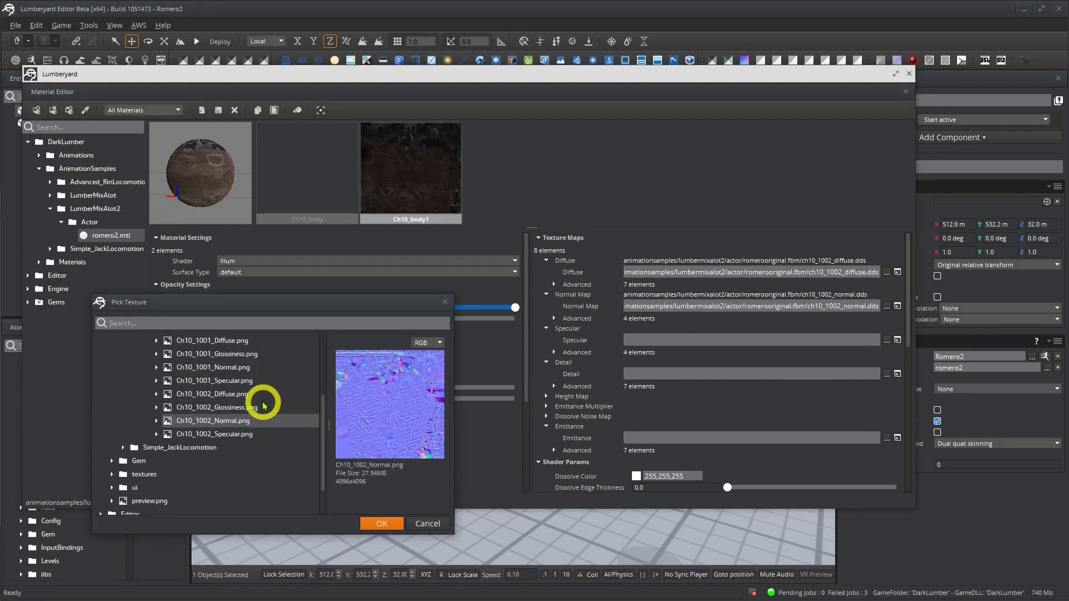
pyautogui.click(236, 382)
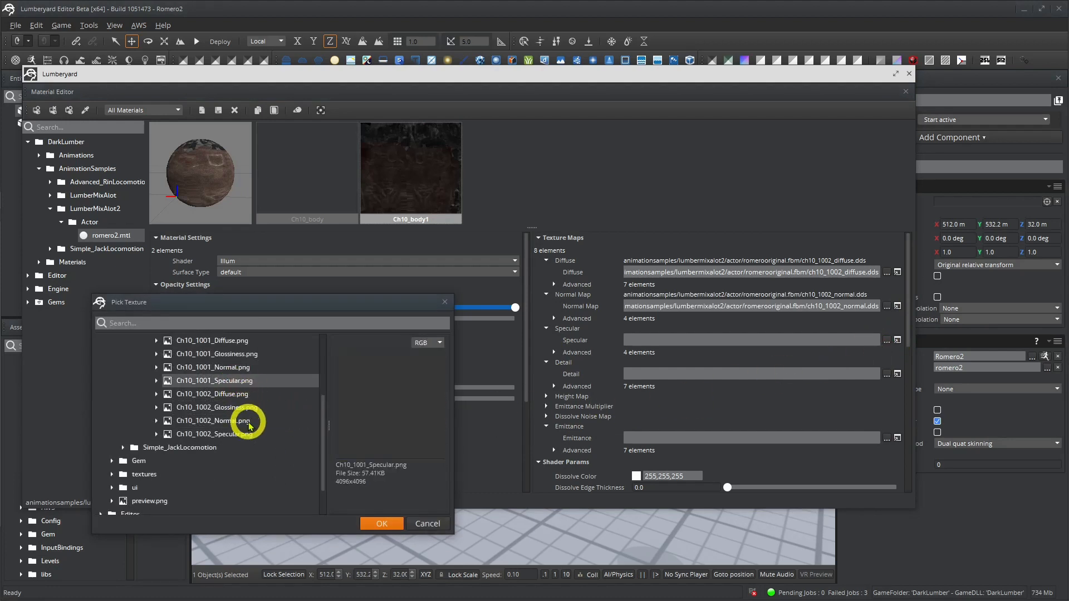
pyautogui.click(231, 434)
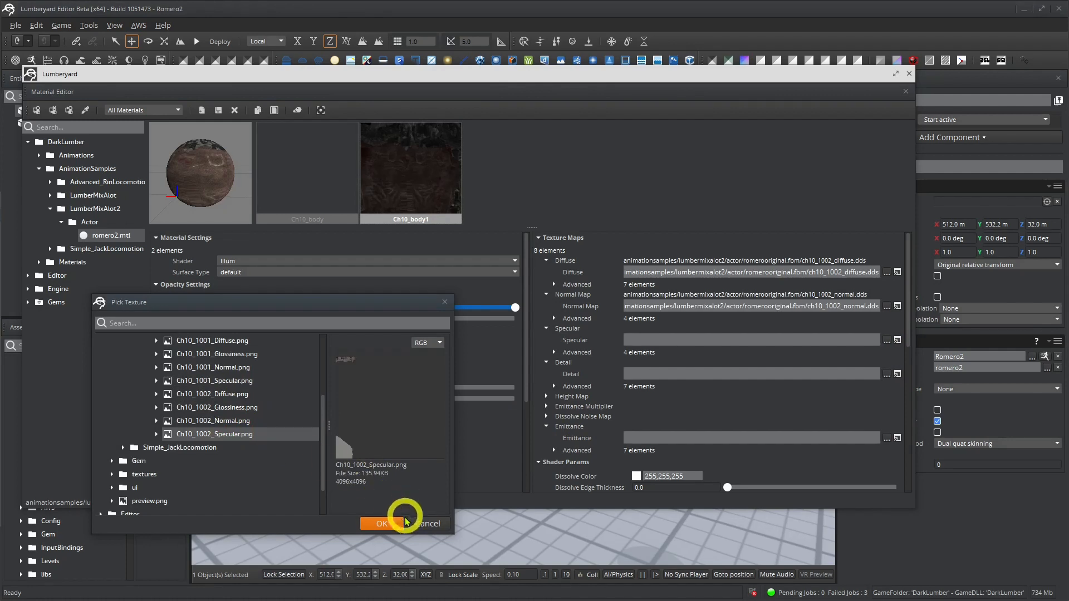
pyautogui.click(381, 522)
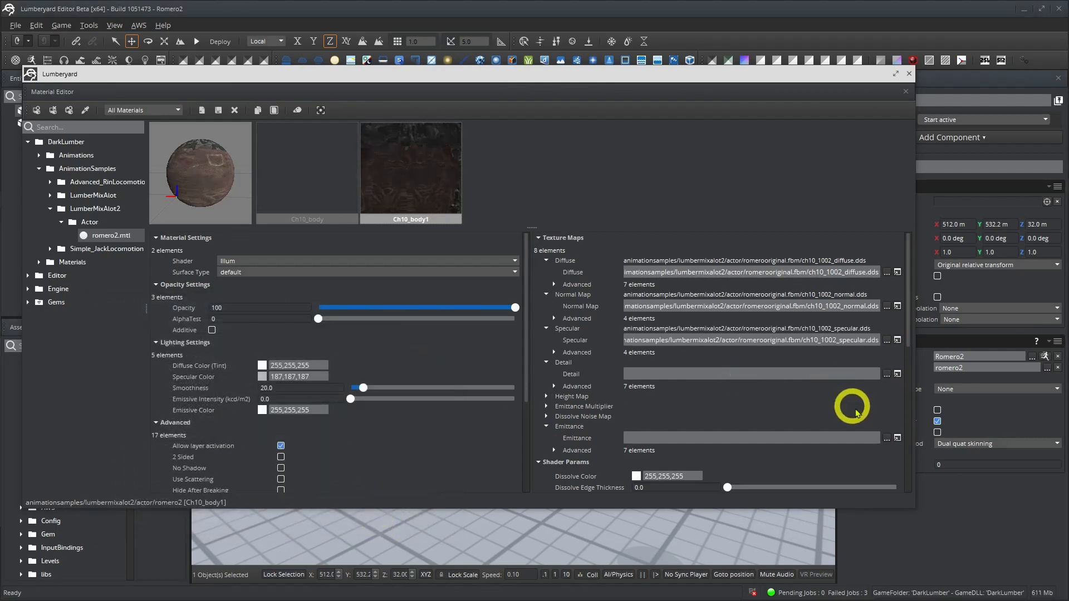
# Step: Assign Ch10_1002_Glossiness.png as the emittance texture of the Ch10_body1 submaterial and save the romero2 material
pyautogui.click(886, 376)
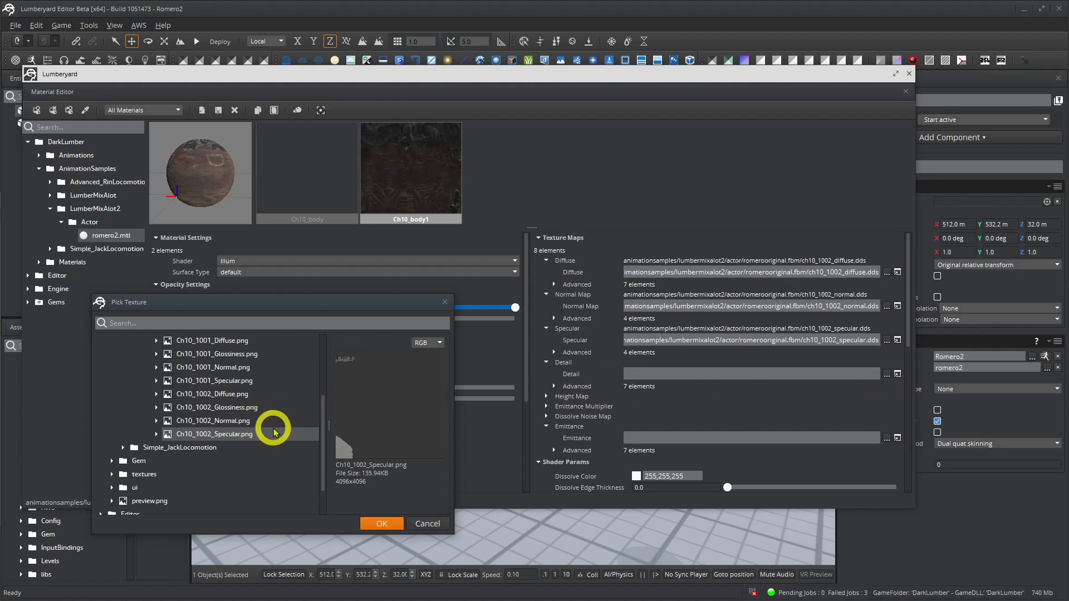
pyautogui.click(430, 525)
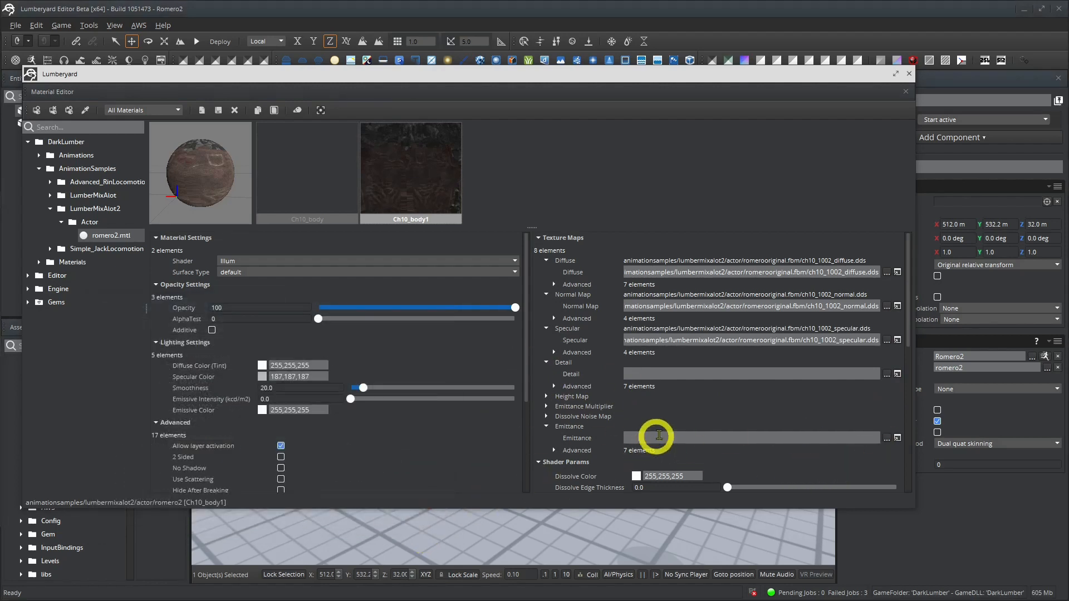
pyautogui.click(887, 438)
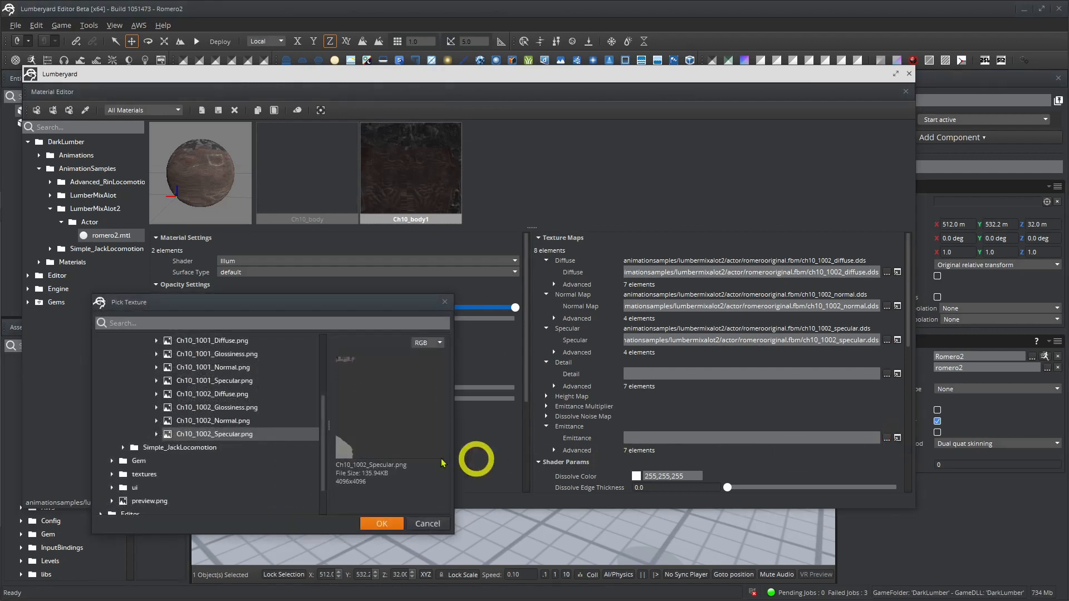
pyautogui.click(233, 410)
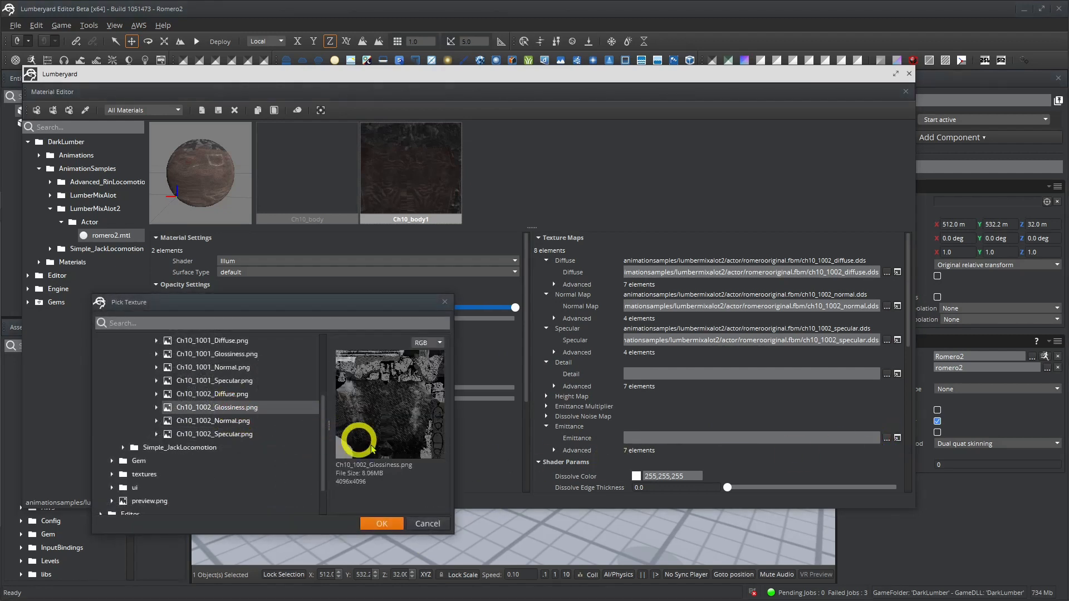
pyautogui.click(381, 524)
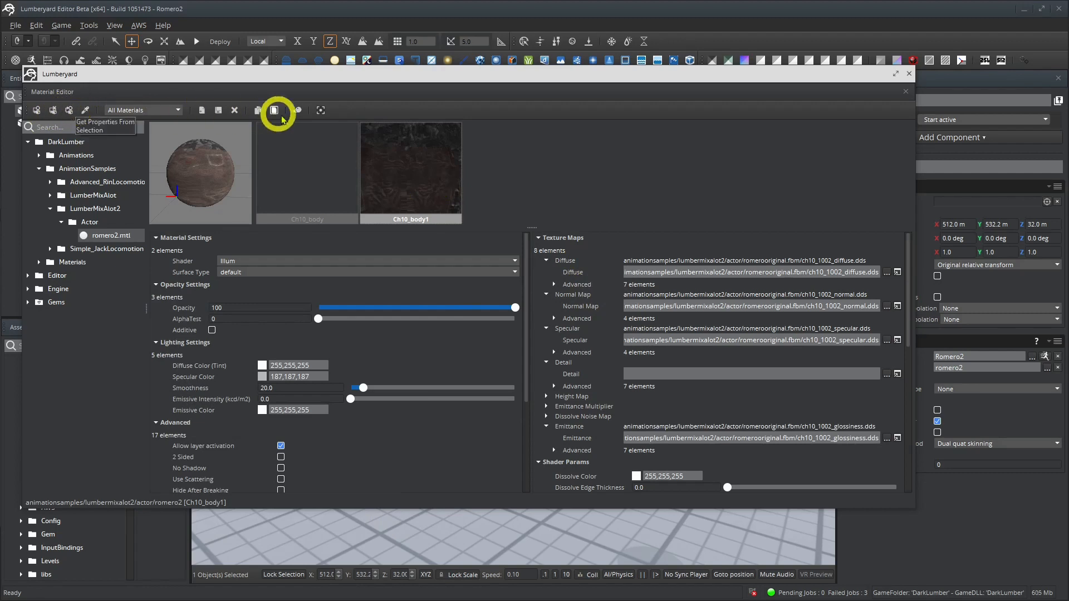
pyautogui.click(218, 111)
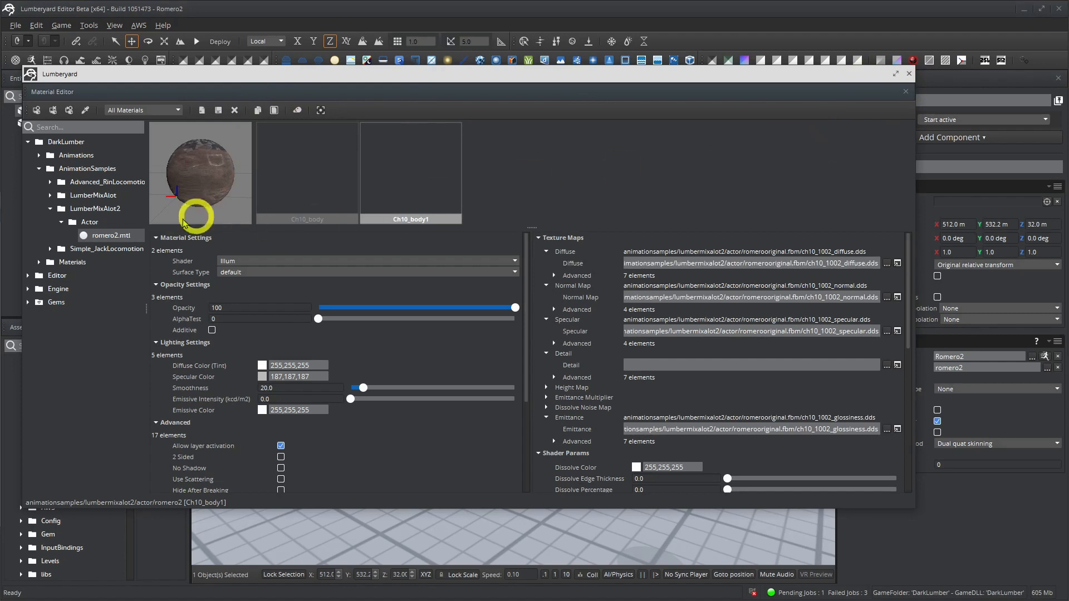
# Step: Close the Material Editor and examine the textured Romero character from the front and back in the viewport
pyautogui.click(910, 75)
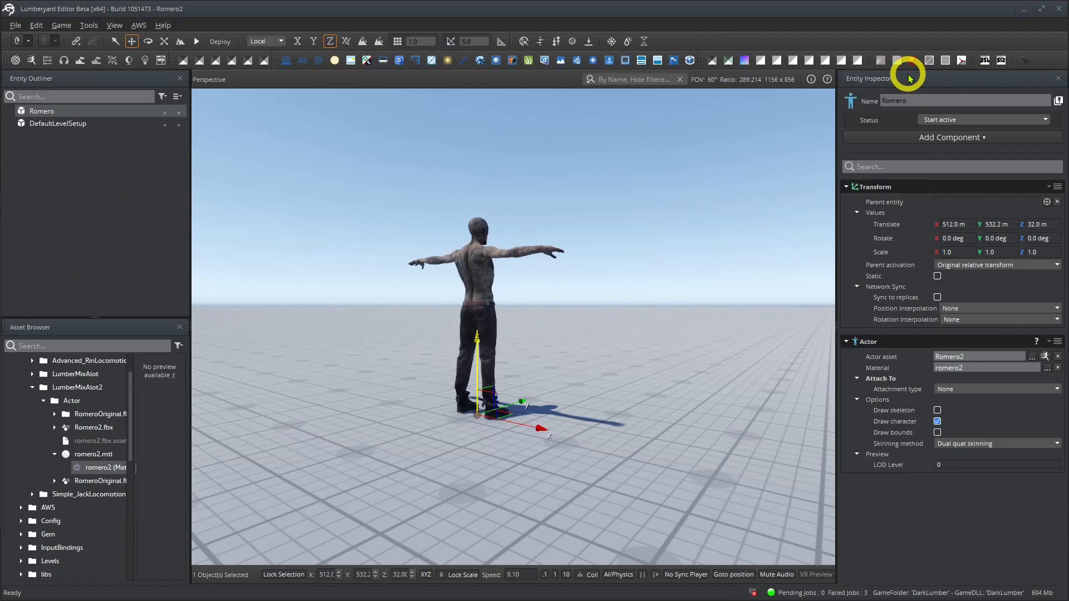
pyautogui.scroll(3, 605, 308)
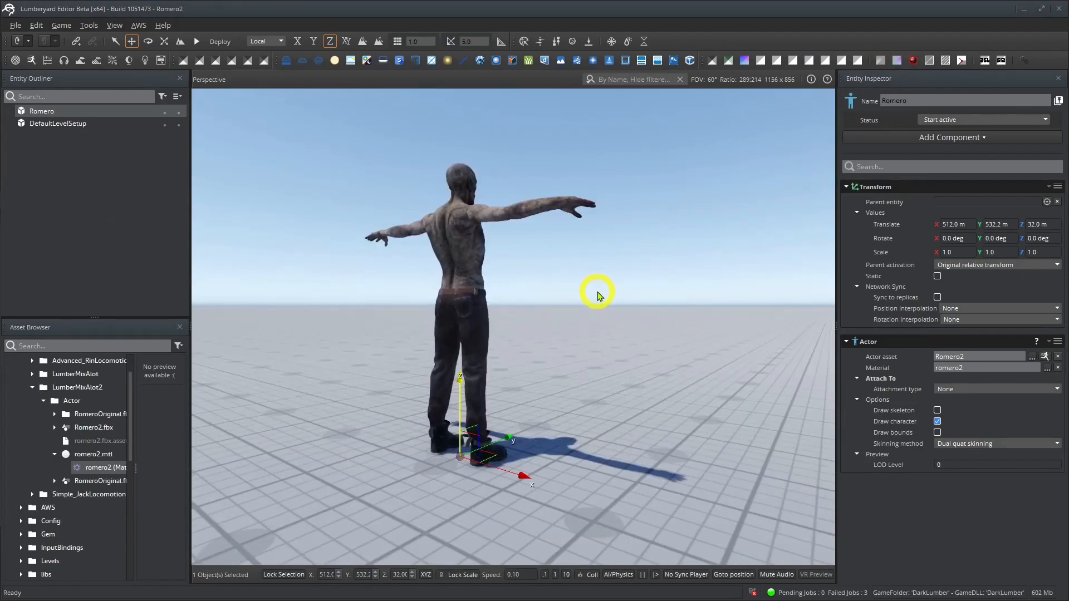
pyautogui.moveTo(613, 319); pyautogui.dragTo(607, 310, button='right')
pyautogui.press('d')
pyautogui.press('d')
pyautogui.press('d')
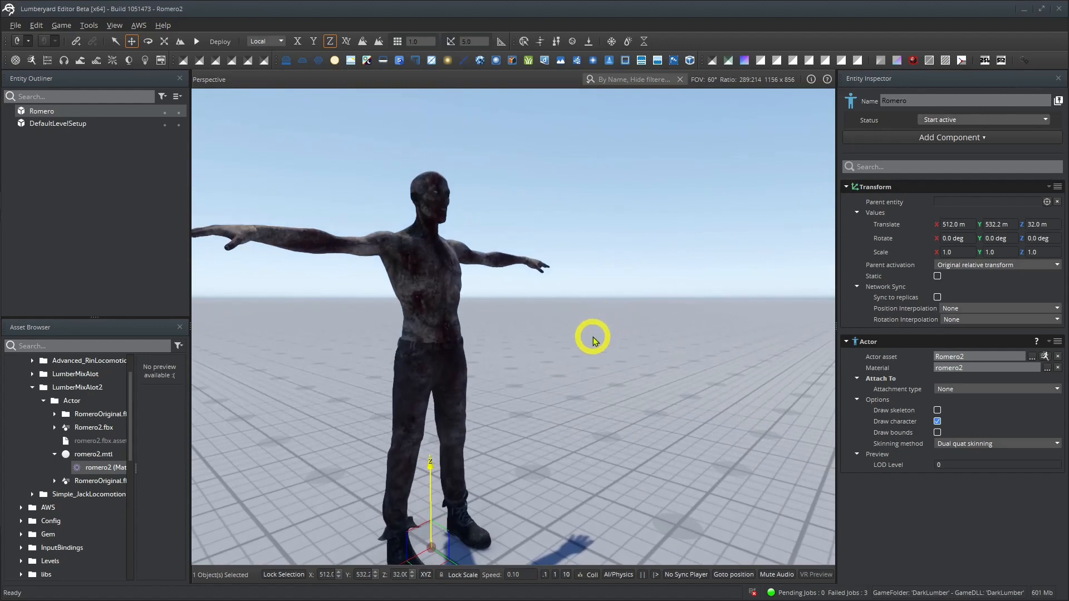
pyautogui.moveTo(590, 346); pyautogui.dragTo(555, 355, button='right')
pyautogui.press('d')
pyautogui.press('d')
pyautogui.press('a')
pyautogui.press('s')
pyautogui.press('d')
pyautogui.press('w')
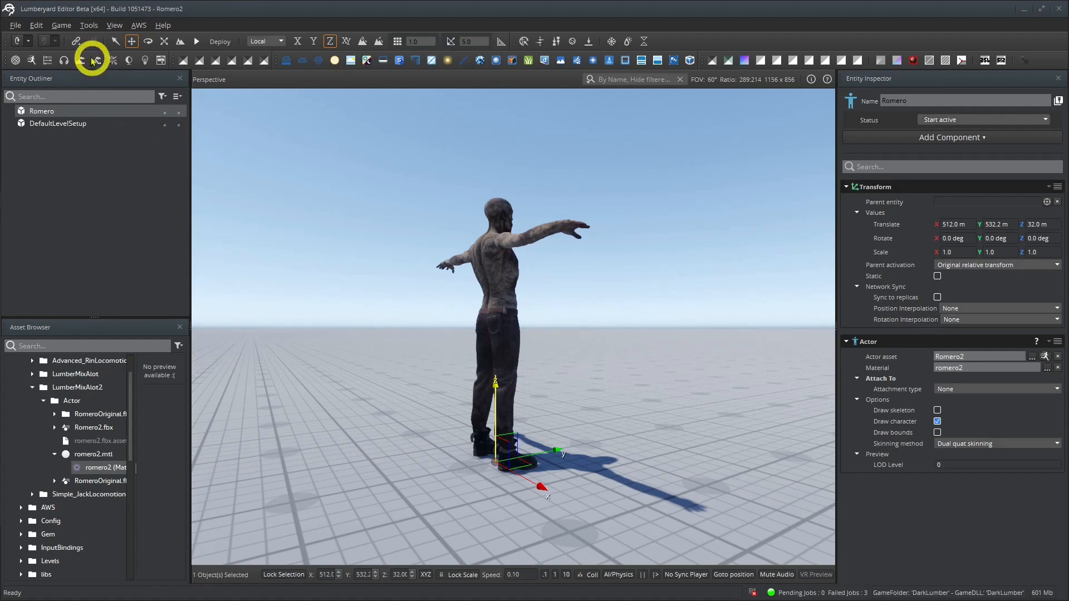
# Step: Open the EMotion FX Animation Editor and load the Romero2.fbx actor from the LumberMixAlot2 Actor folder
pyautogui.click(88, 26)
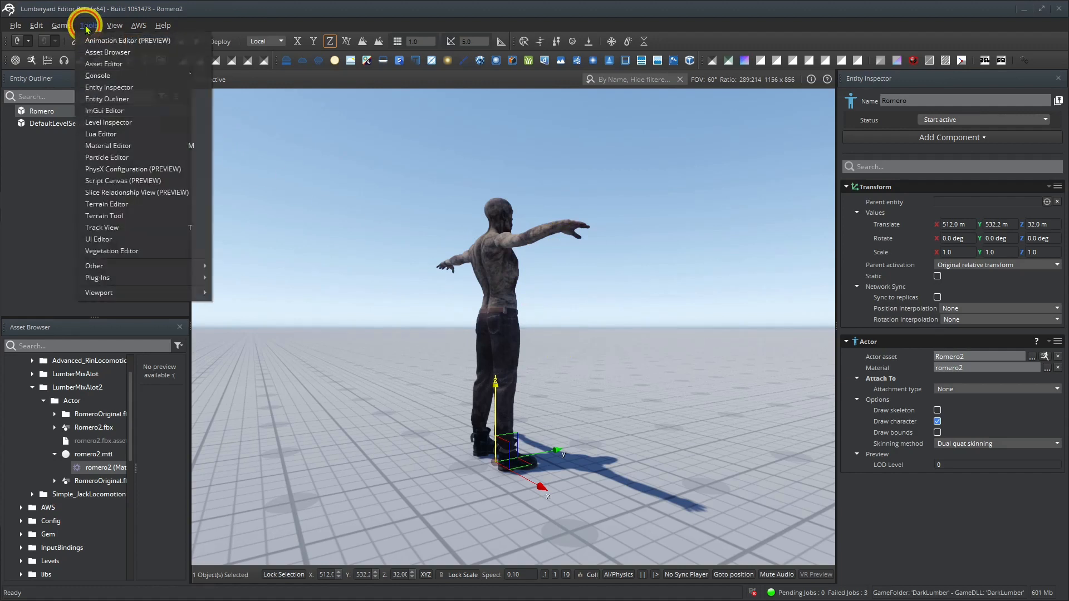
pyautogui.click(113, 41)
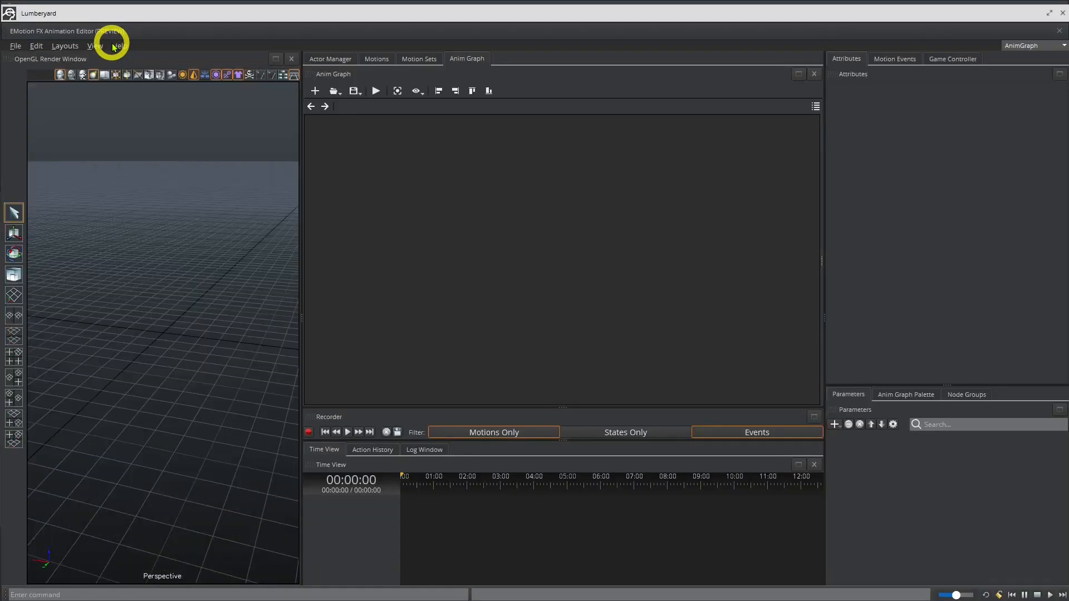
pyautogui.click(17, 47)
pyautogui.click(25, 49)
pyautogui.click(20, 47)
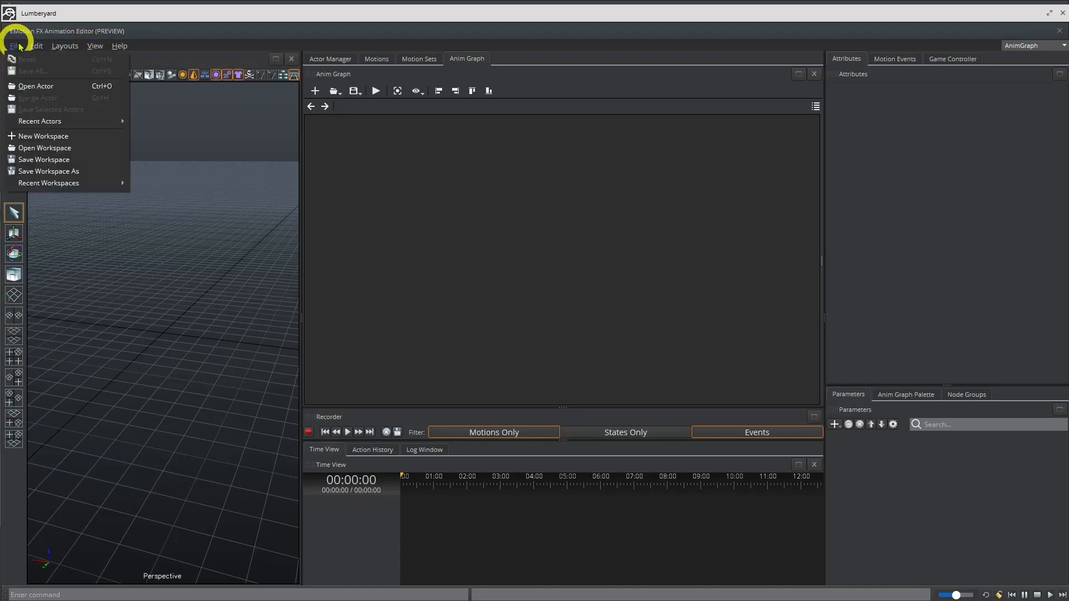
pyautogui.click(39, 85)
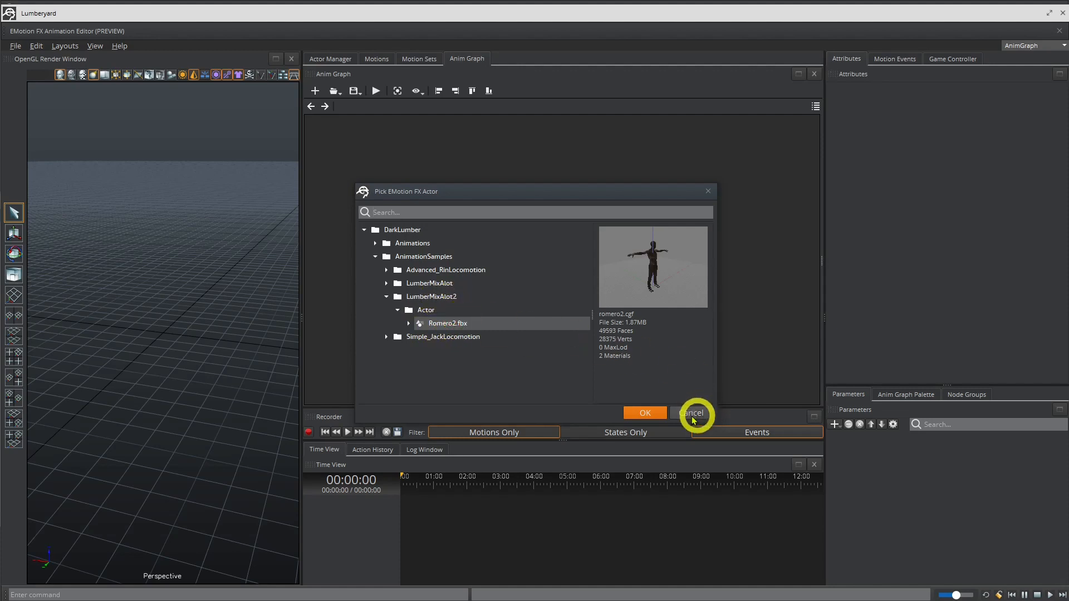
pyautogui.click(644, 413)
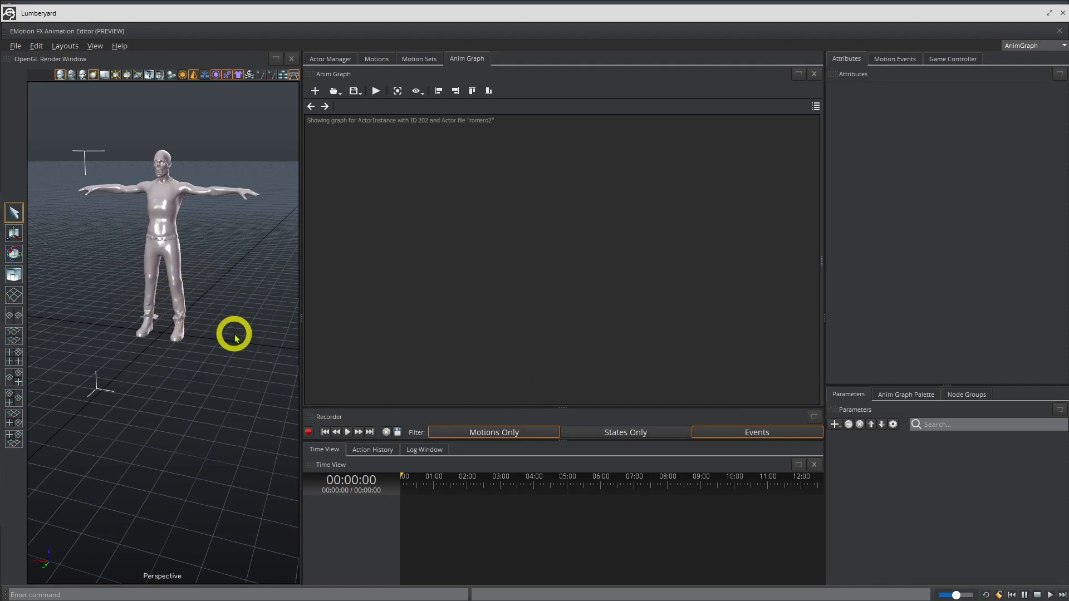
pyautogui.moveTo(235, 337); pyautogui.dragTo(244, 363, button='middle')
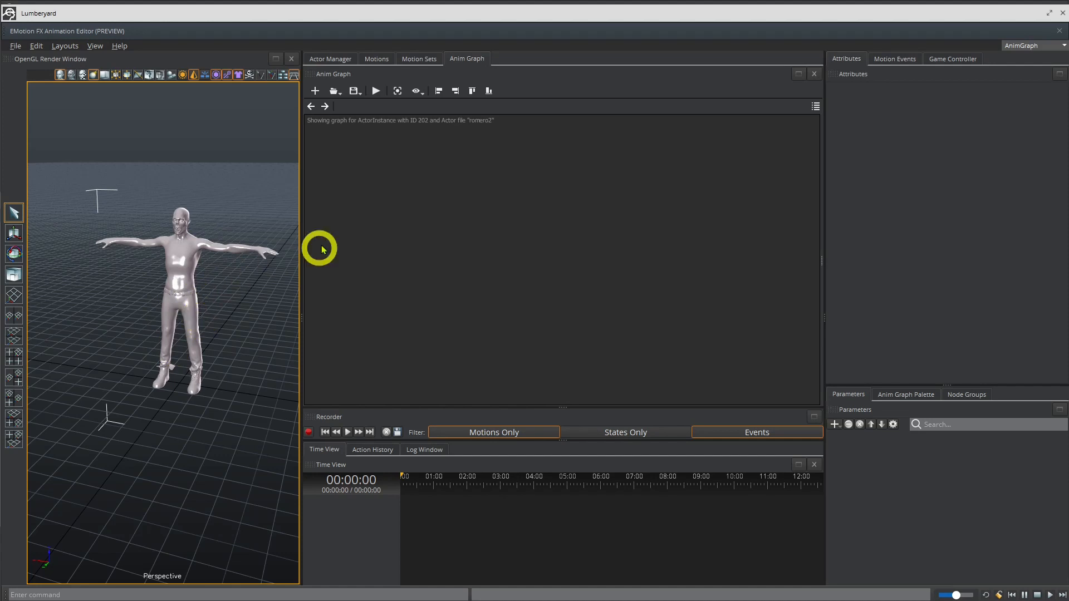
# Step: Save all pending changes, storing the new workspace as Romero2 in the AnimationSamples/LumberMixAlot2 folder
pyautogui.click(15, 47)
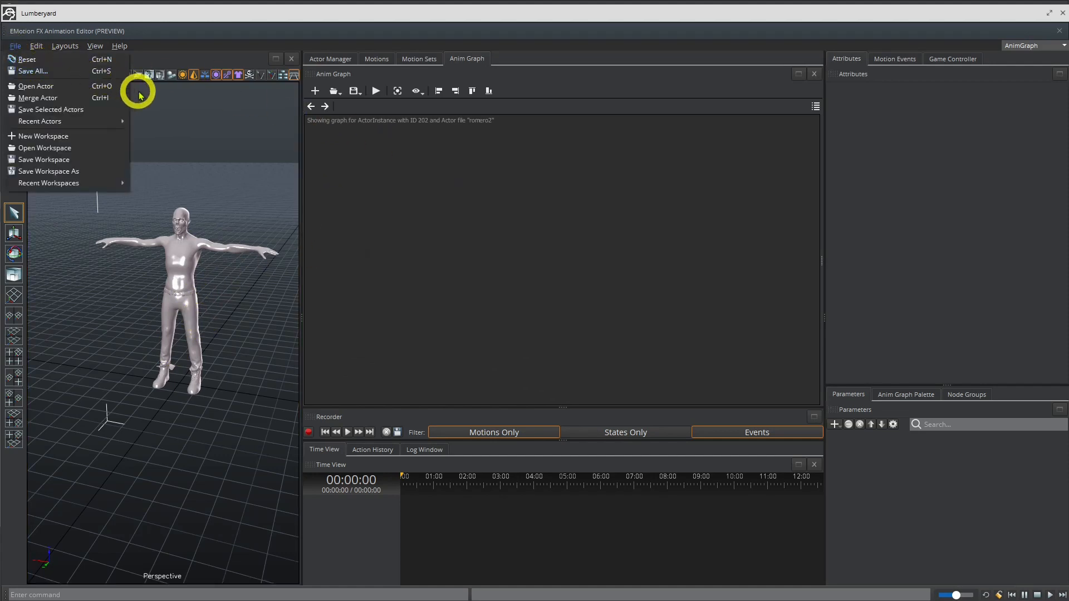
pyautogui.click(65, 46)
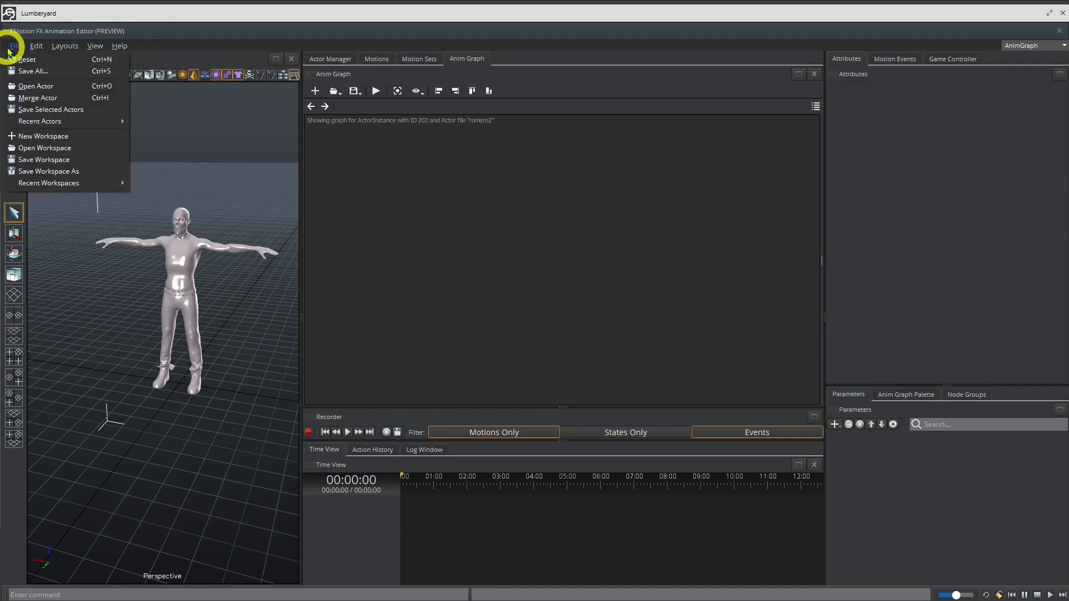
pyautogui.moveTo(35, 49)
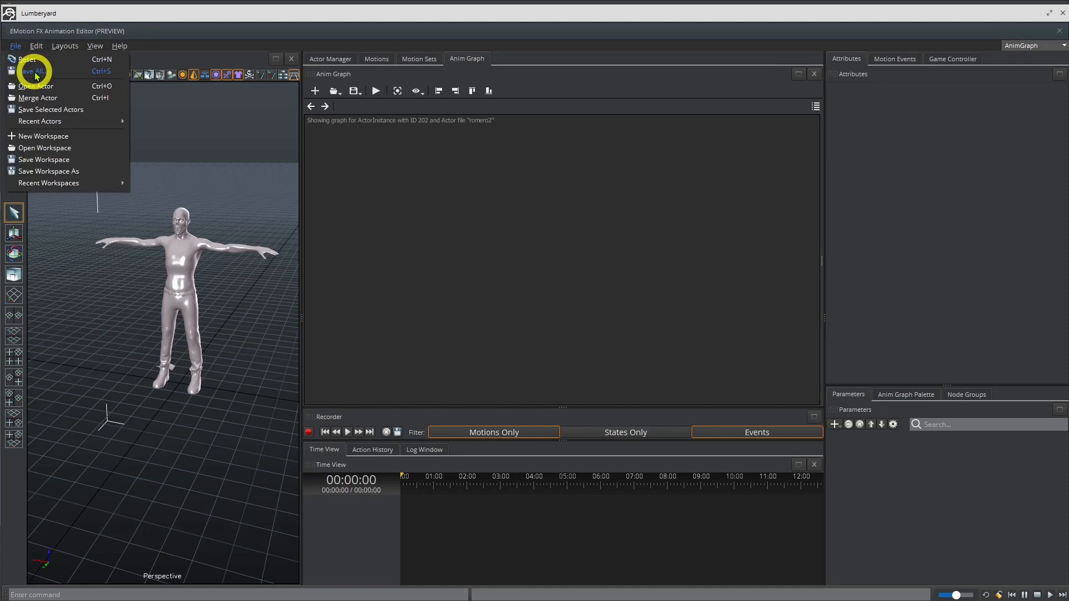
pyautogui.click(28, 74)
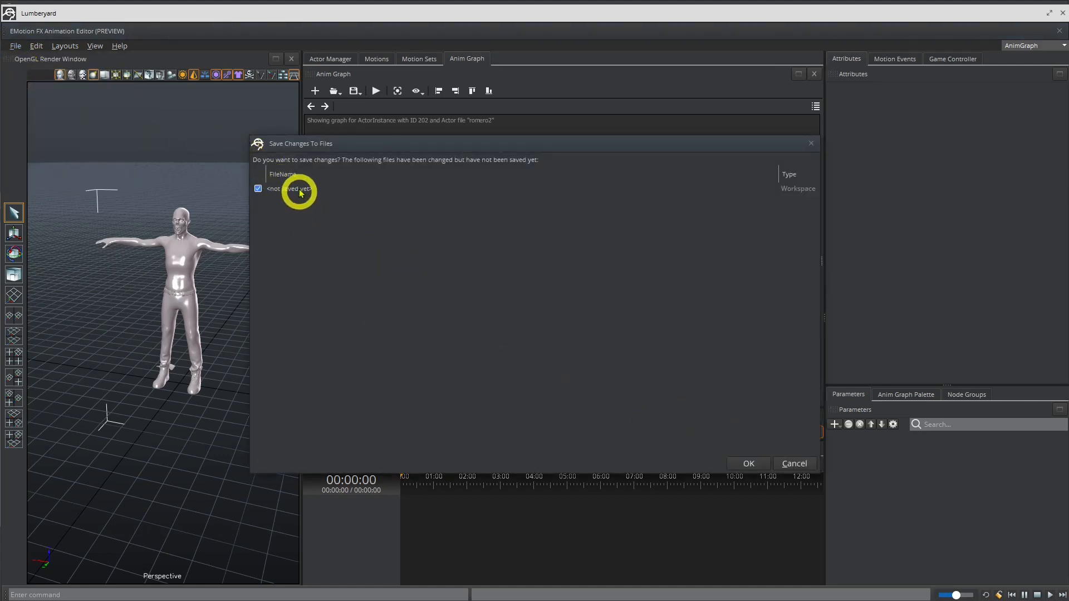
pyautogui.click(750, 464)
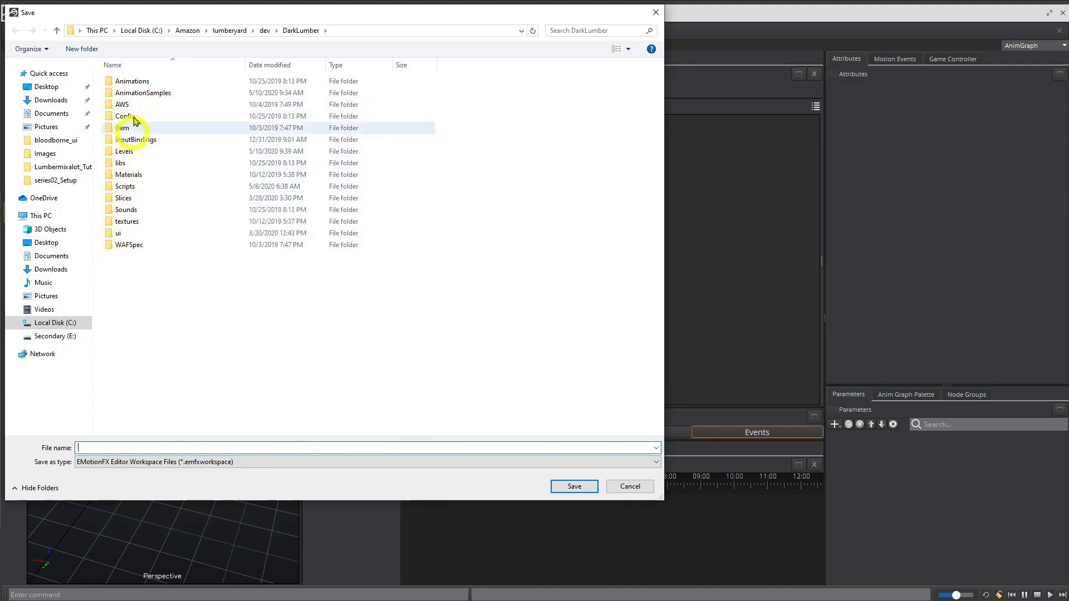
pyautogui.doubleClick(143, 93)
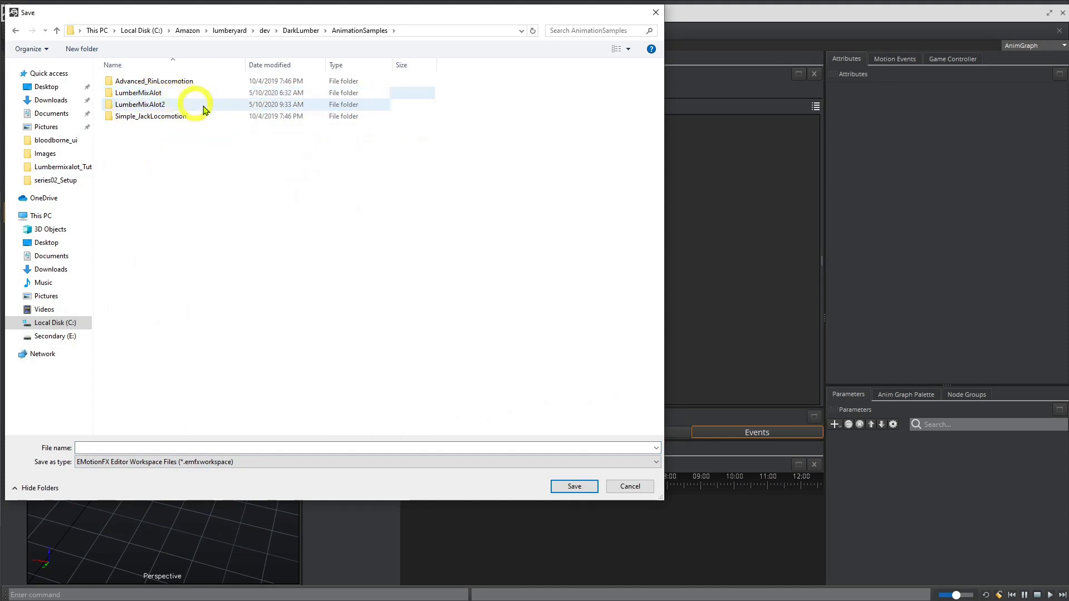
pyautogui.doubleClick(153, 105)
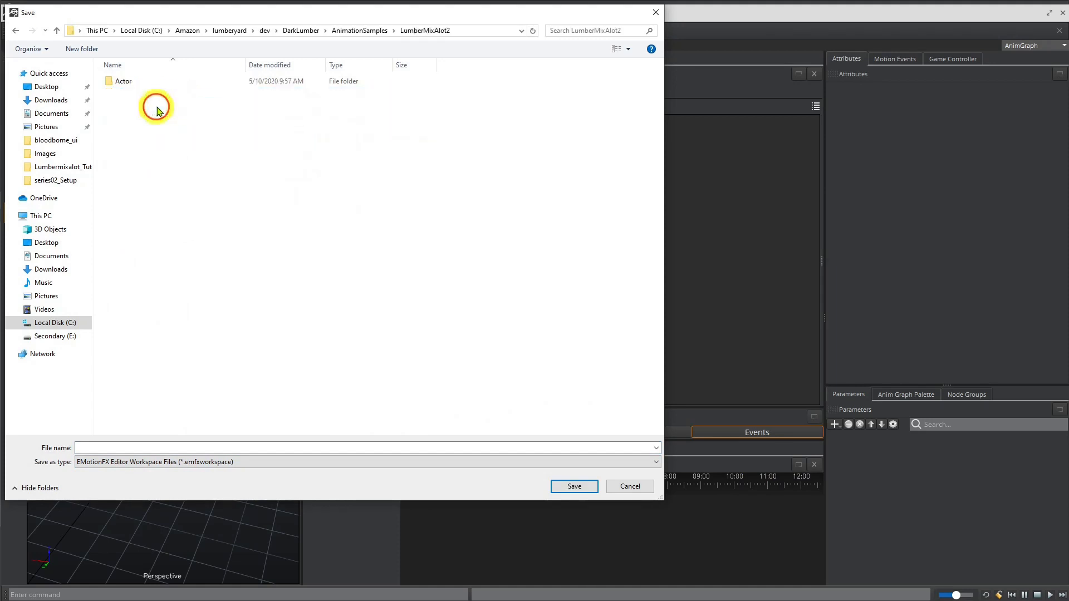
pyautogui.doubleClick(122, 82)
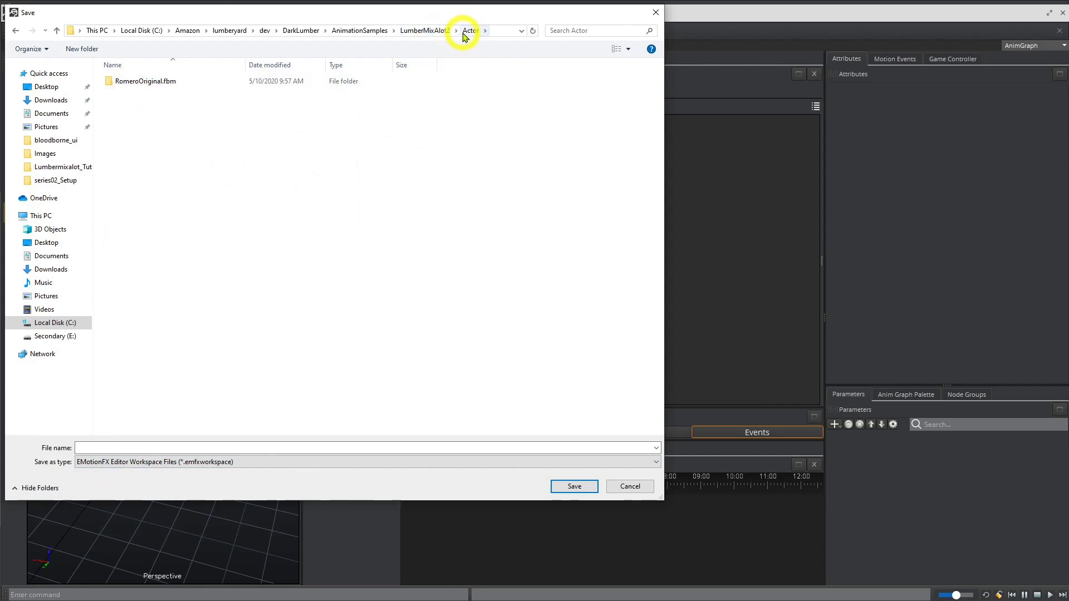
pyautogui.click(426, 30)
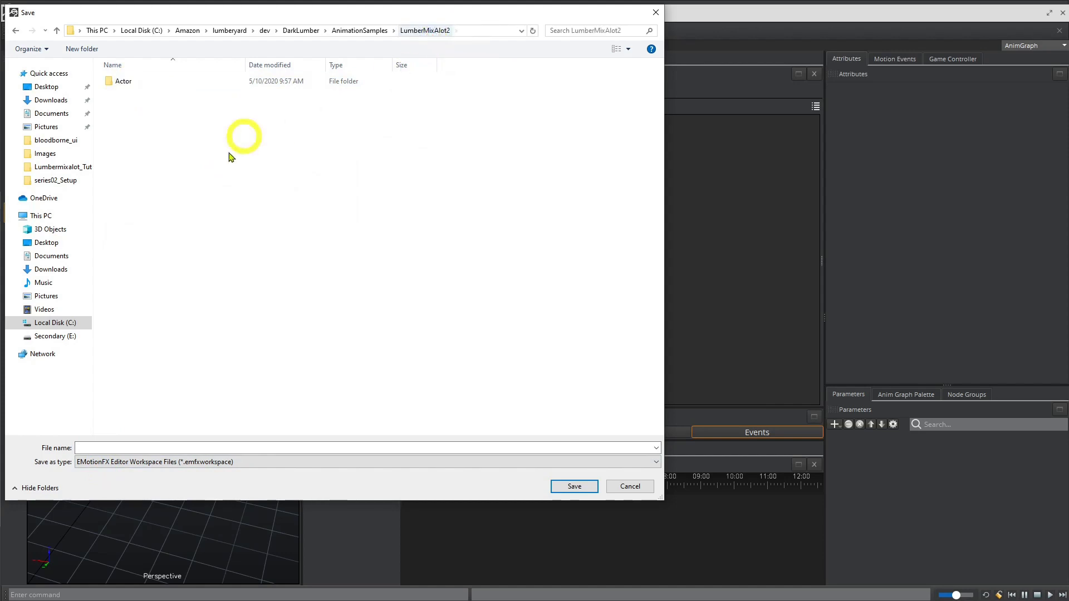
pyautogui.click(95, 446)
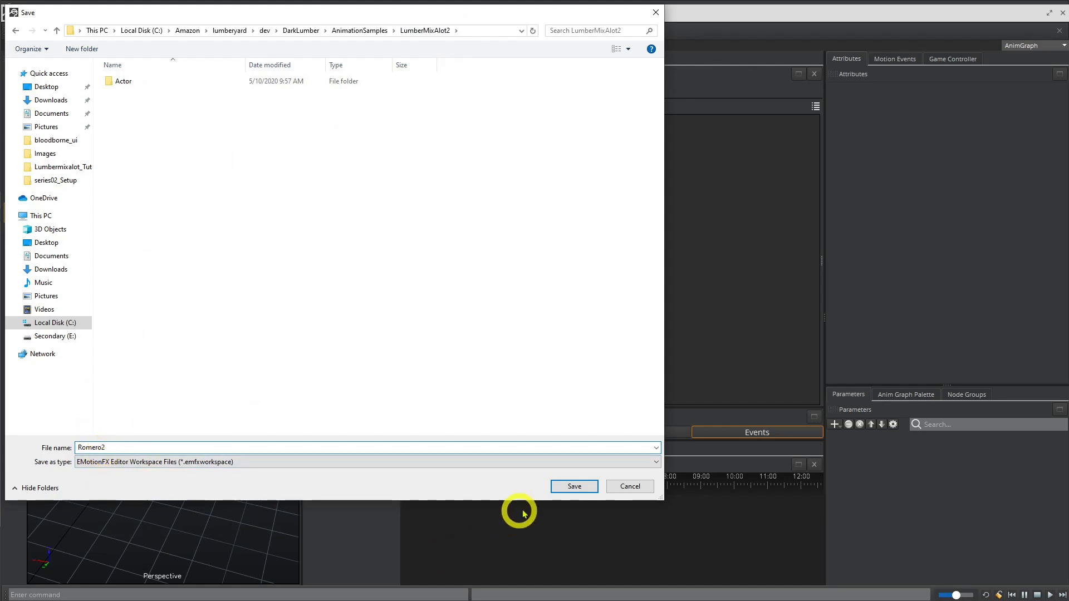
pyautogui.click(574, 486)
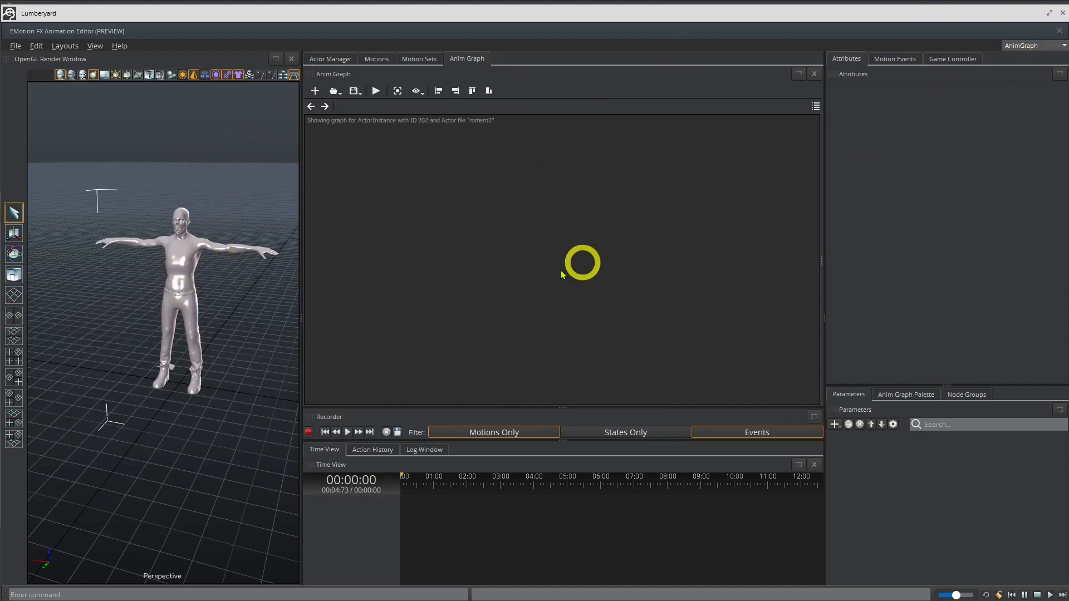
pyautogui.scroll(-5, 164, 334)
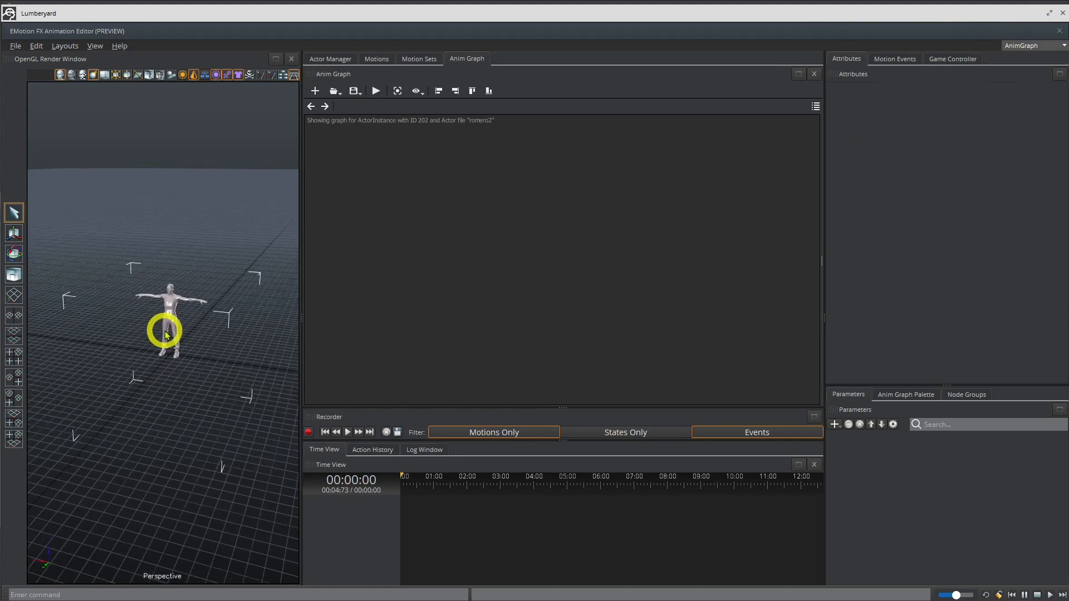
pyautogui.scroll(8, 162, 329)
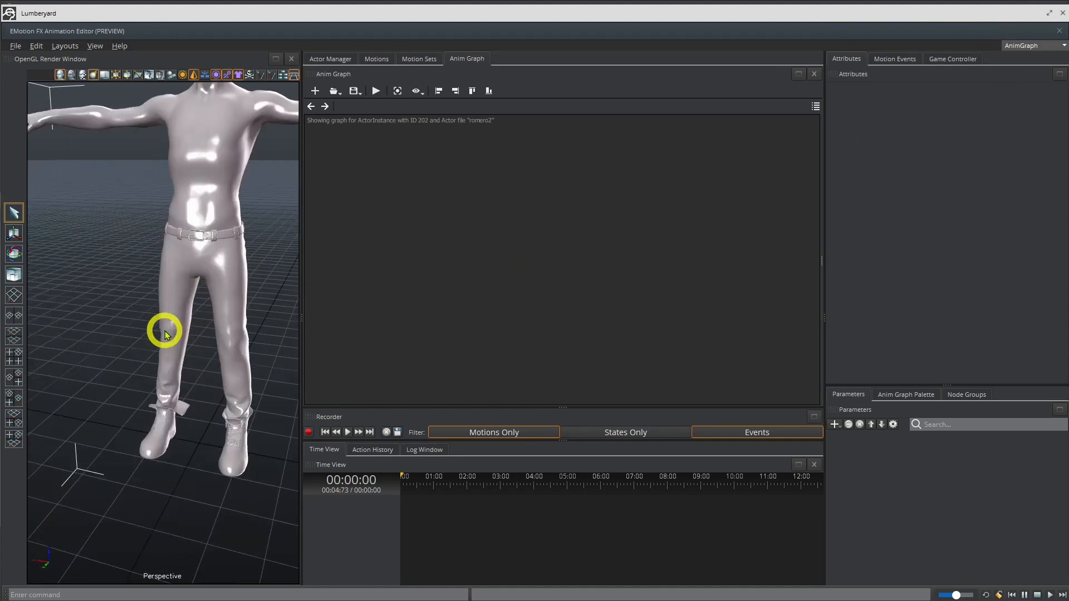
pyautogui.scroll(-4, 167, 334)
pyautogui.scroll(3, 170, 340)
pyautogui.scroll(-2, 171, 342)
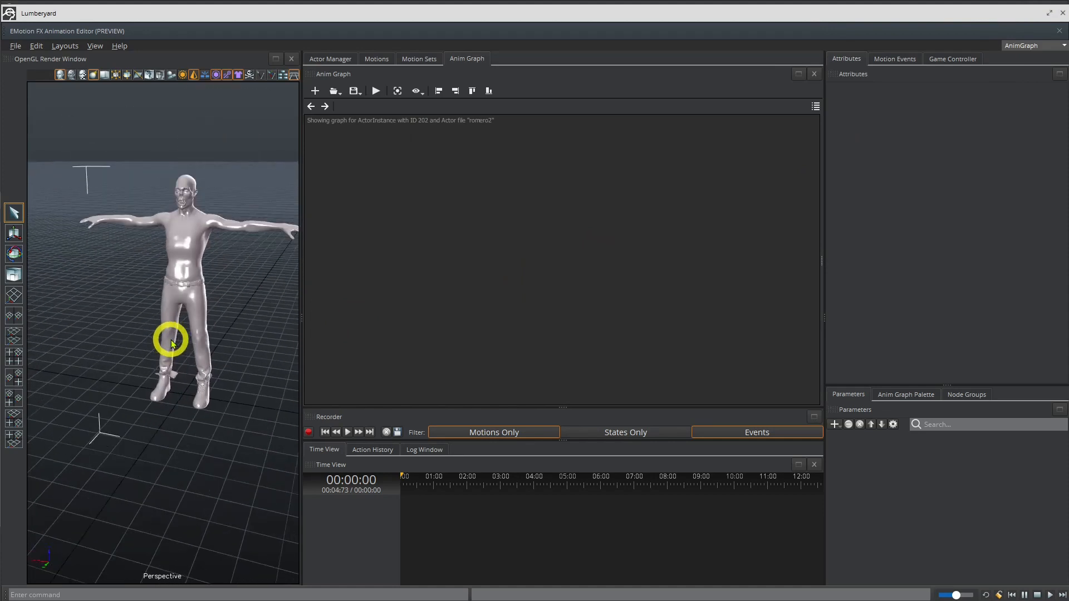
pyautogui.scroll(-2, 172, 344)
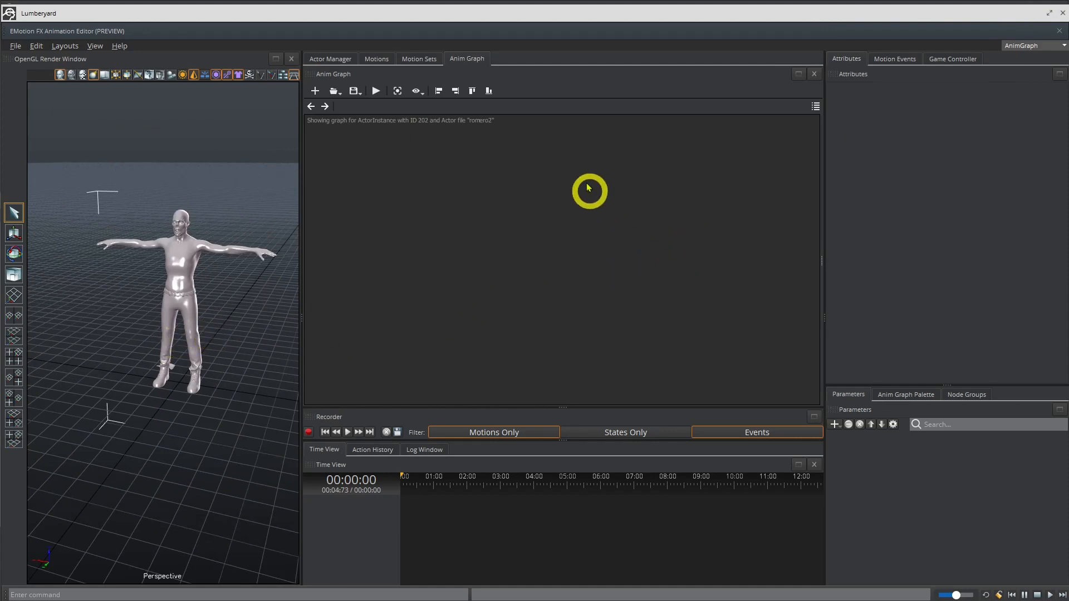
# Step: Set the romero2 actor's Motion Extraction Node to the root node in the actor properties
pyautogui.click(331, 59)
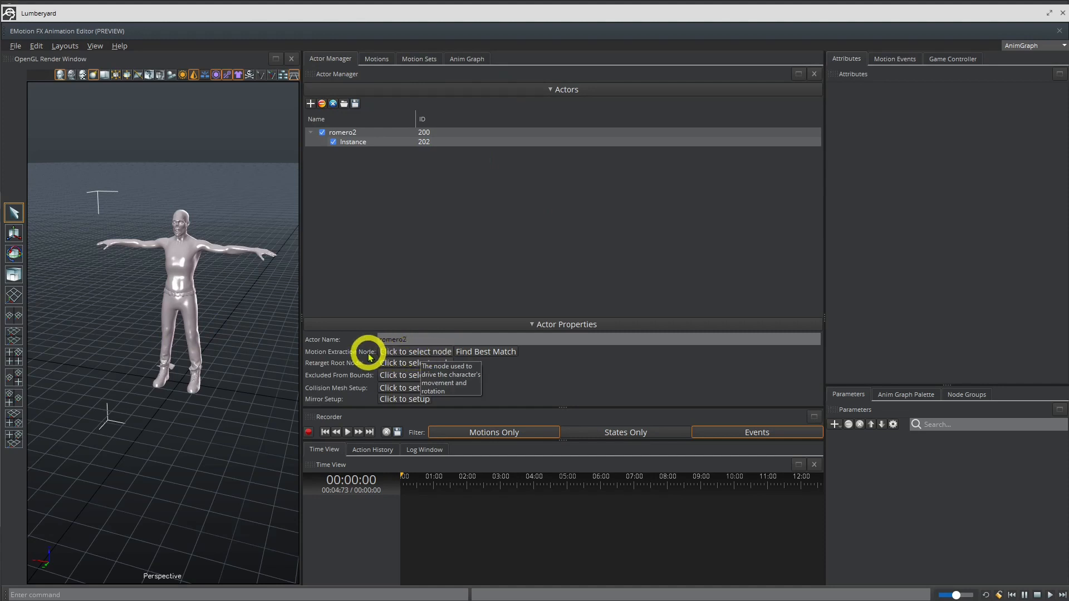
pyautogui.click(413, 354)
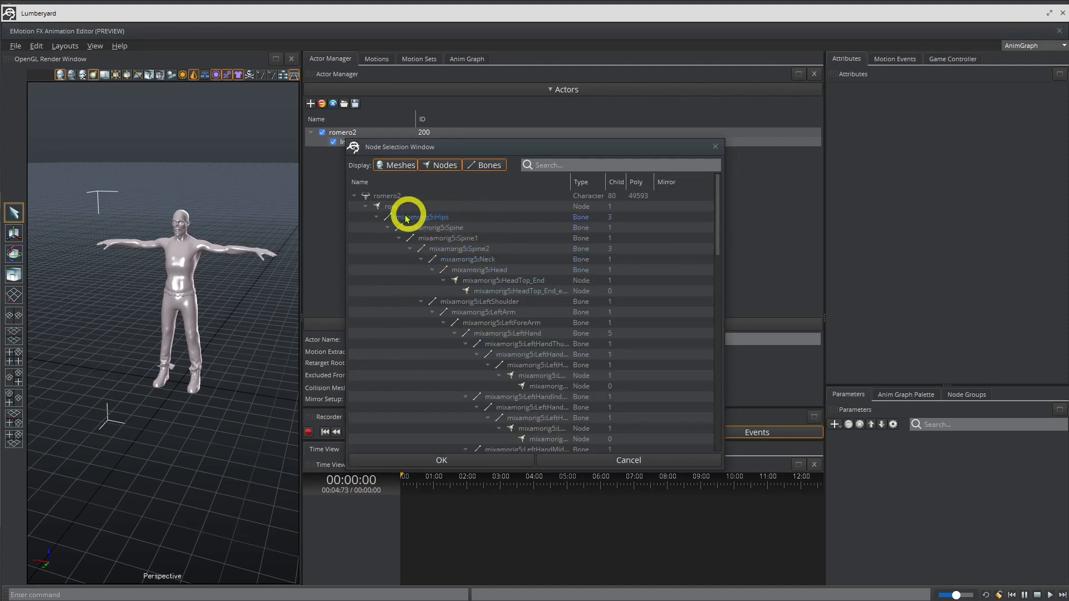
pyautogui.click(388, 209)
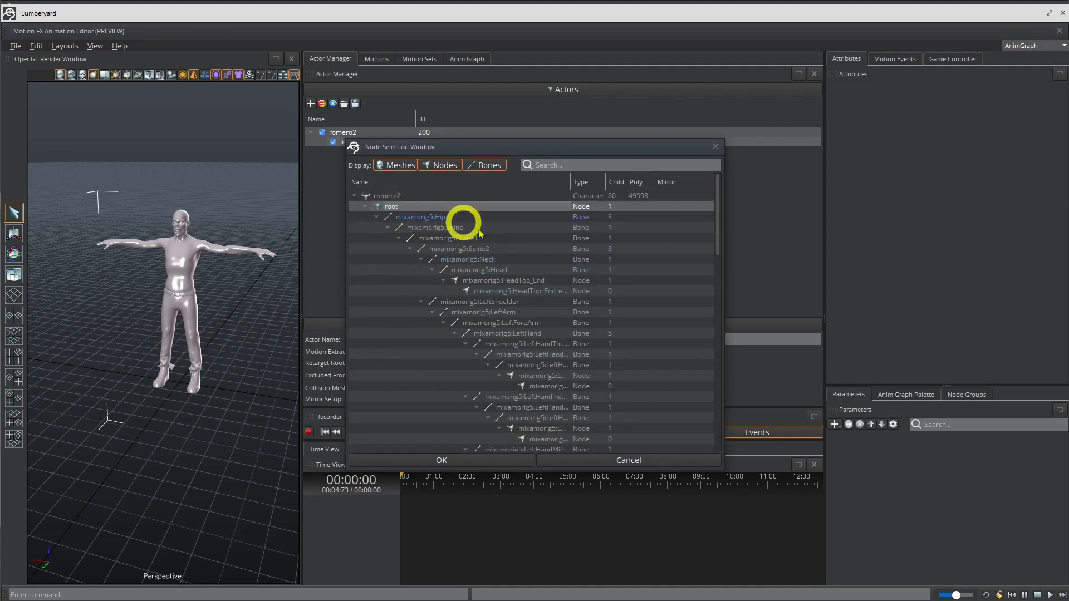
pyautogui.click(441, 460)
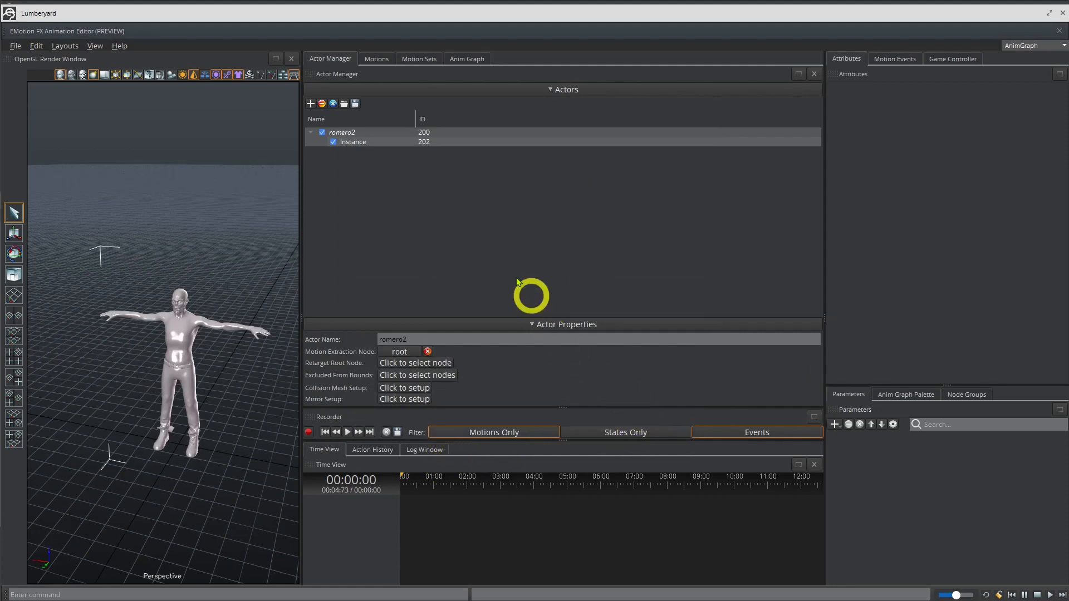
# Step: Save the romero2 actor, including all pending changes to romero2.actor
pyautogui.click(356, 105)
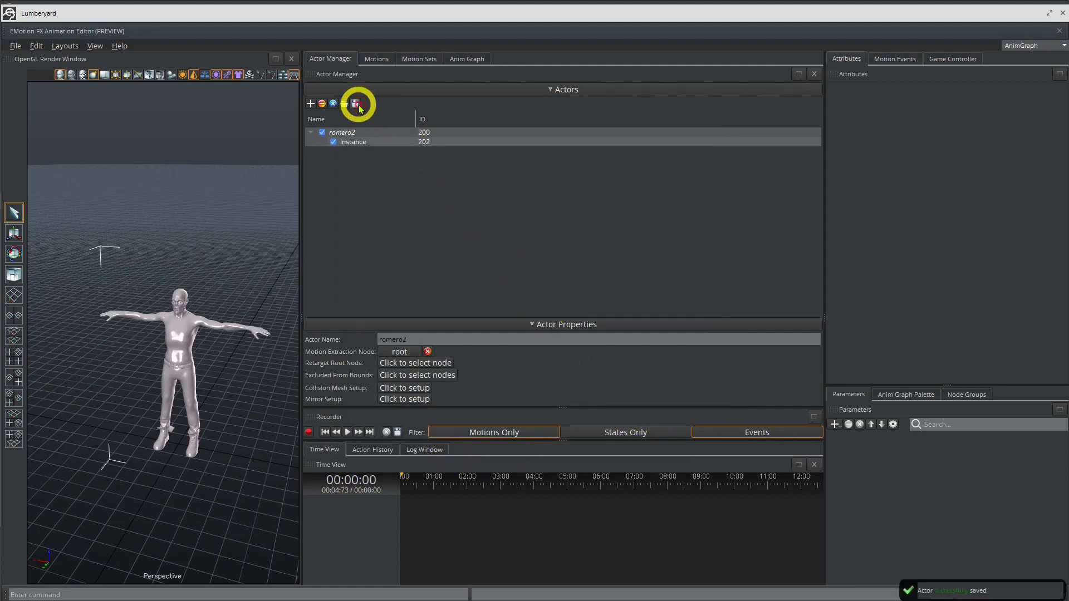
pyautogui.click(15, 46)
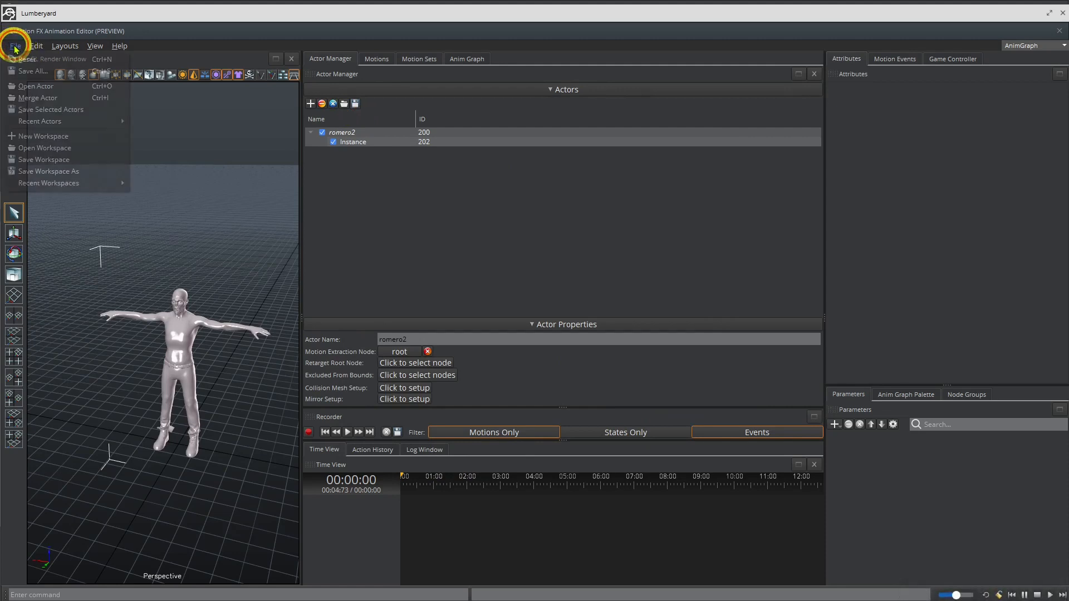
pyautogui.click(25, 71)
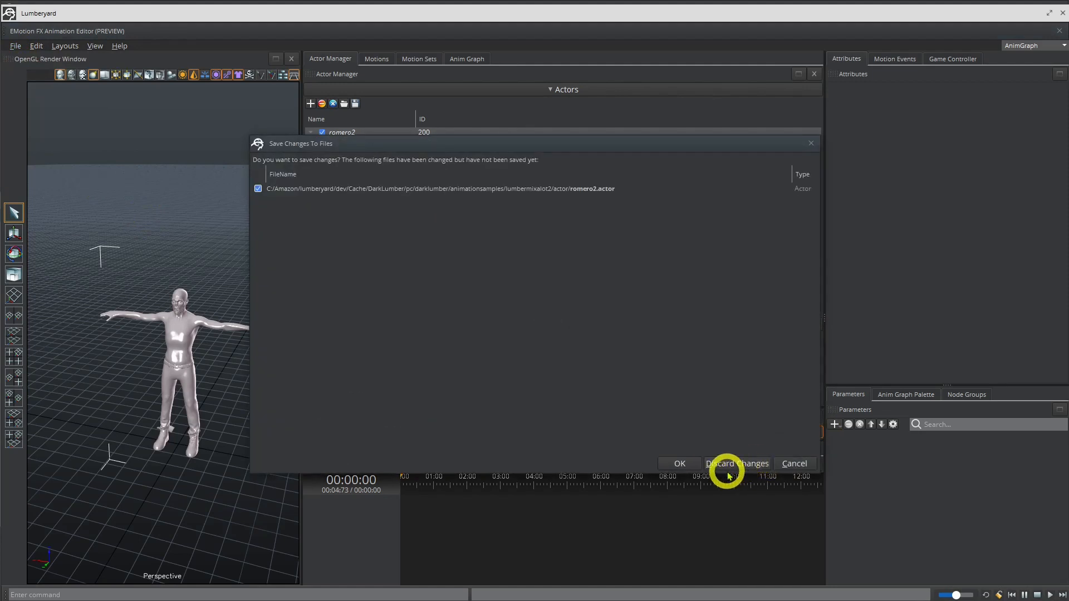
pyautogui.click(684, 463)
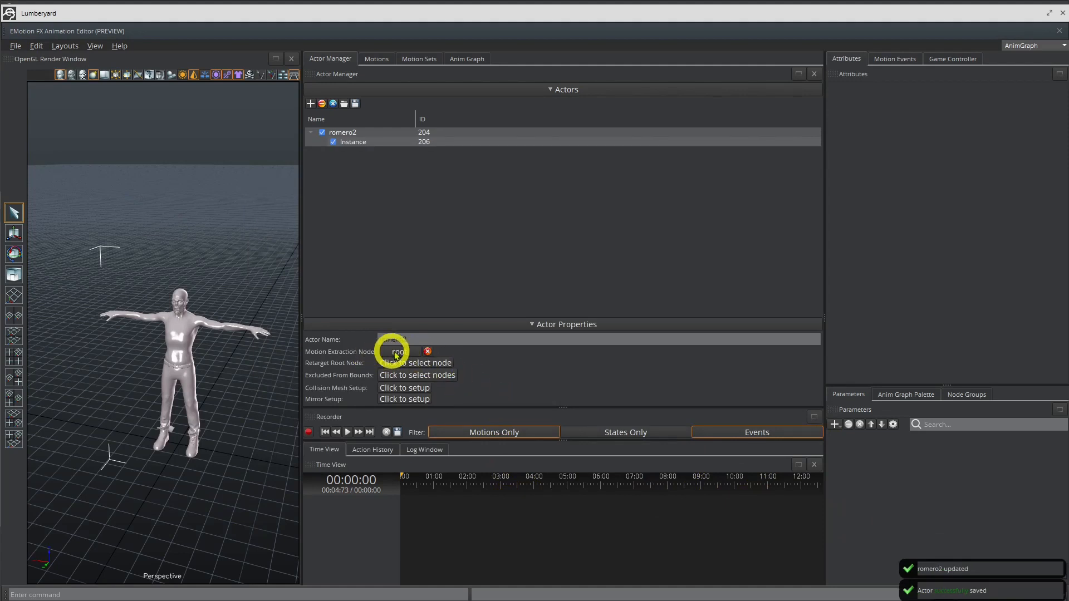
# Step: Close the EMotion FX Animation Editor, saving the changes to Romero2.emfxworkspace, and return to the Lumberyard level editor
pyautogui.click(427, 352)
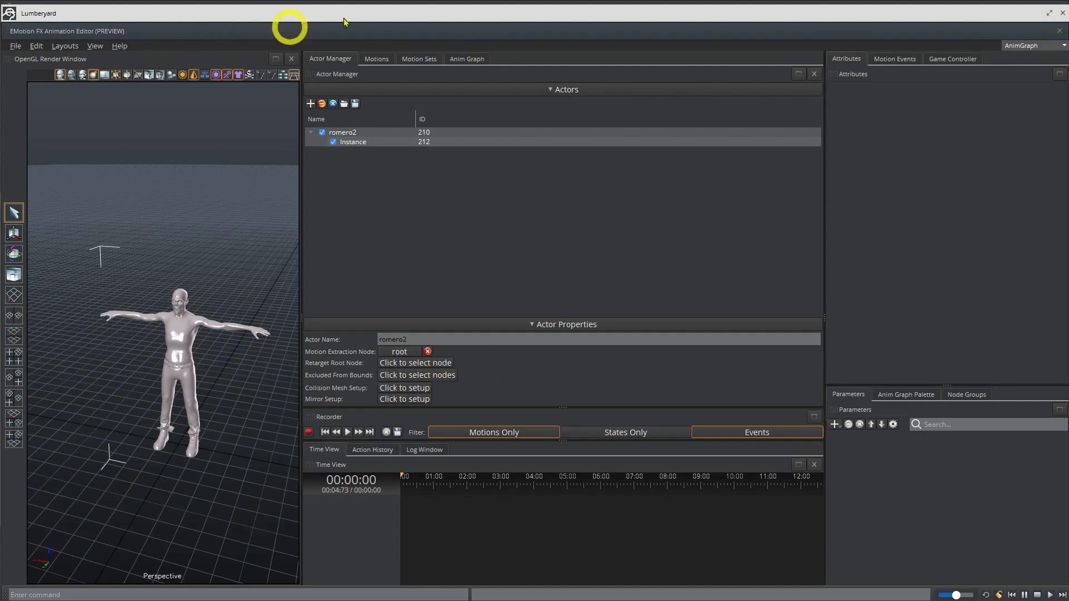
pyautogui.click(1061, 14)
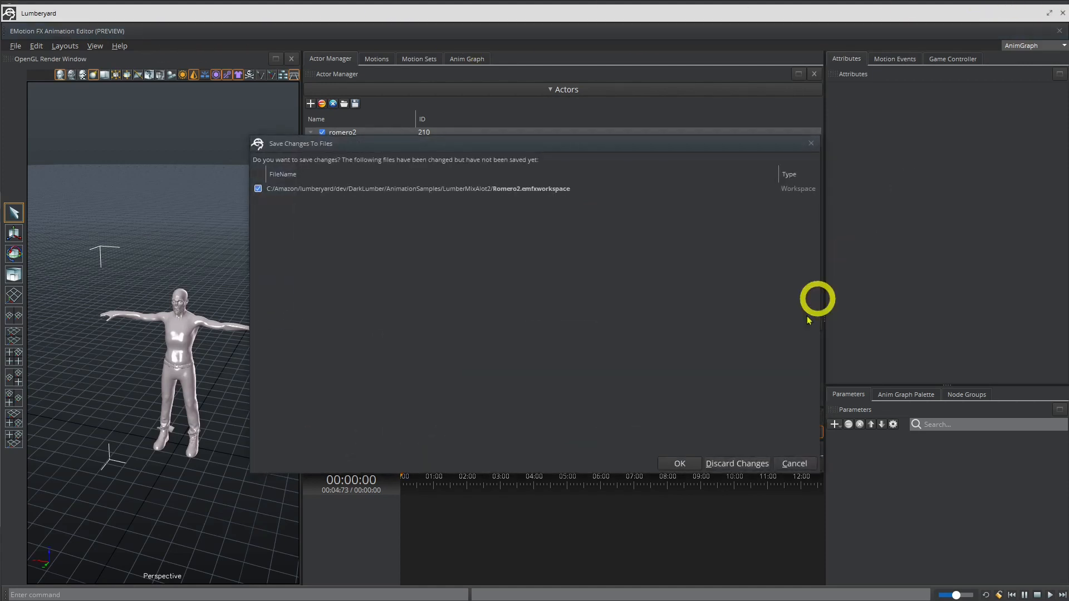
pyautogui.click(681, 463)
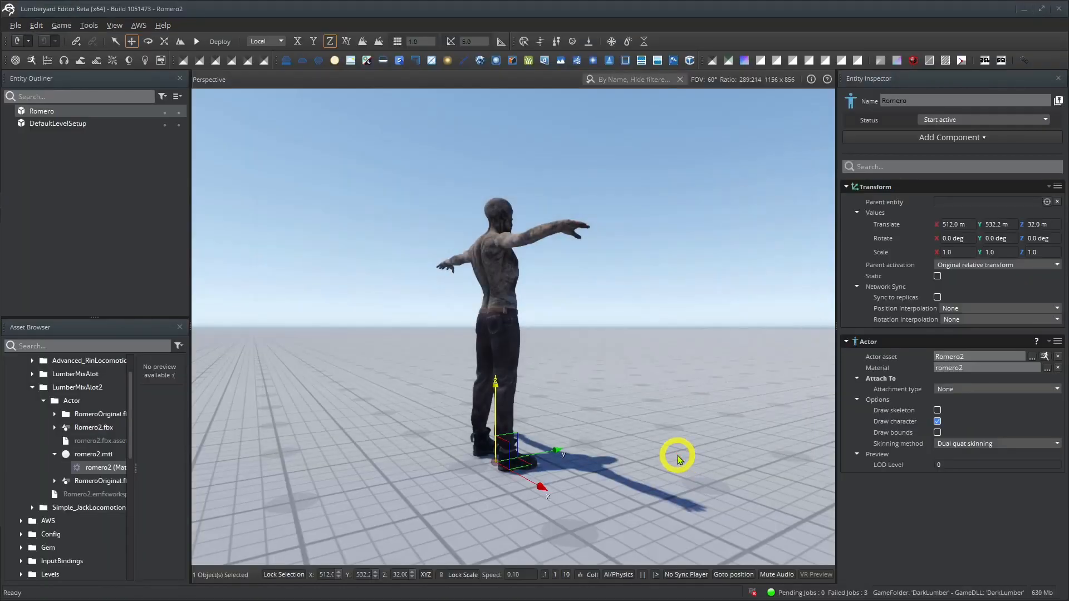